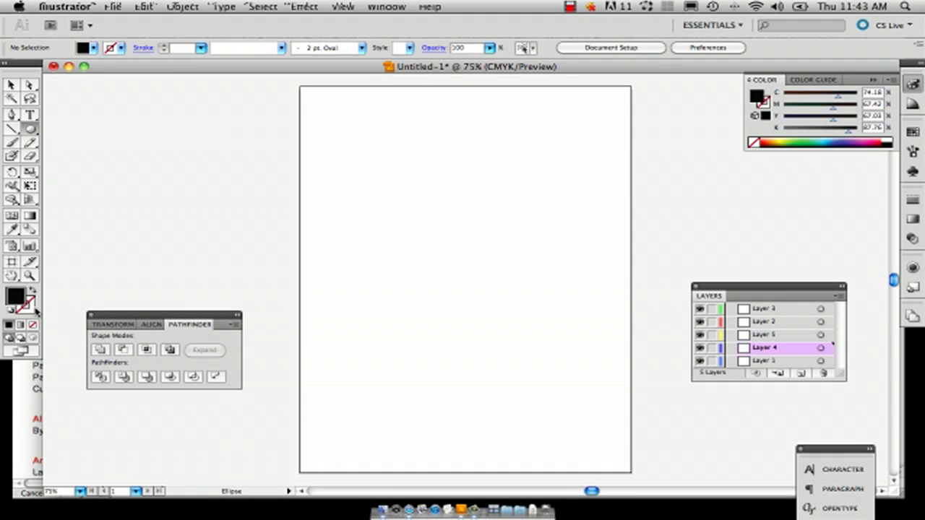
Draw an oval for the head and rotate its left anchor's handles to bulge the lower-left side outward.
{"action": "left_click", "coordinate": [33, 291]}
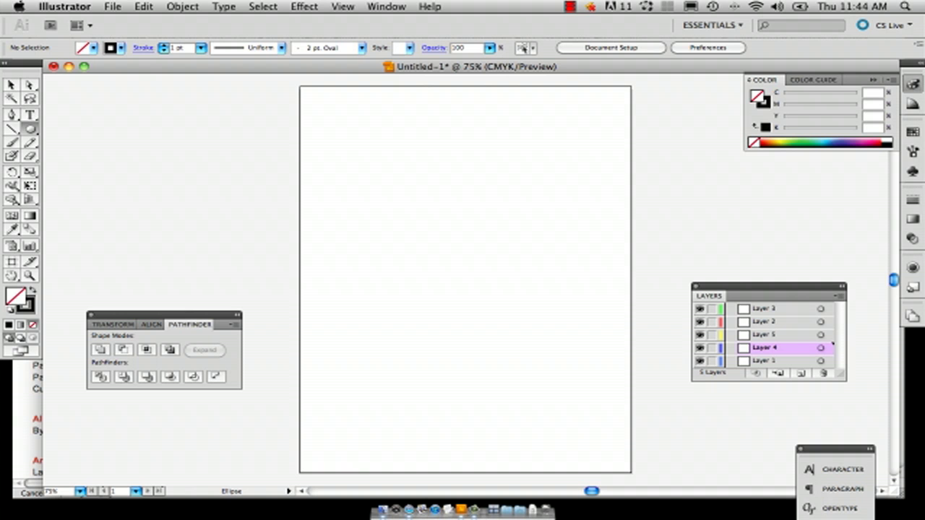
{"action": "left_click_drag", "start_coordinate": [388, 180], "coordinate": [503, 312]}
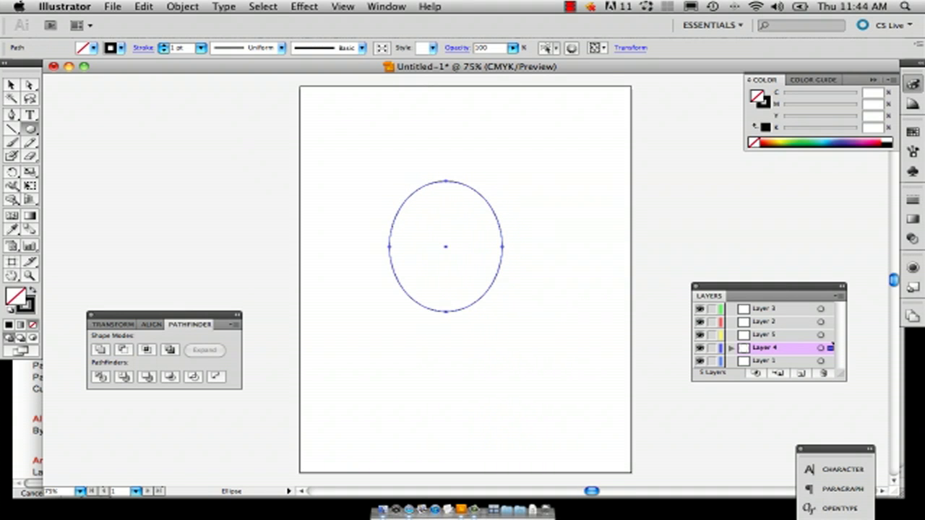
{"action": "left_click", "coordinate": [30, 85]}
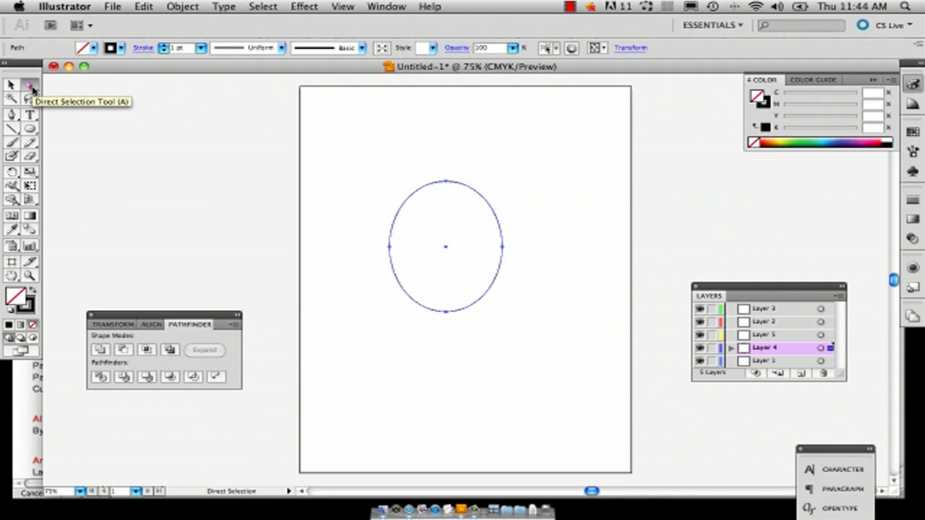
{"action": "left_click", "coordinate": [389, 247]}
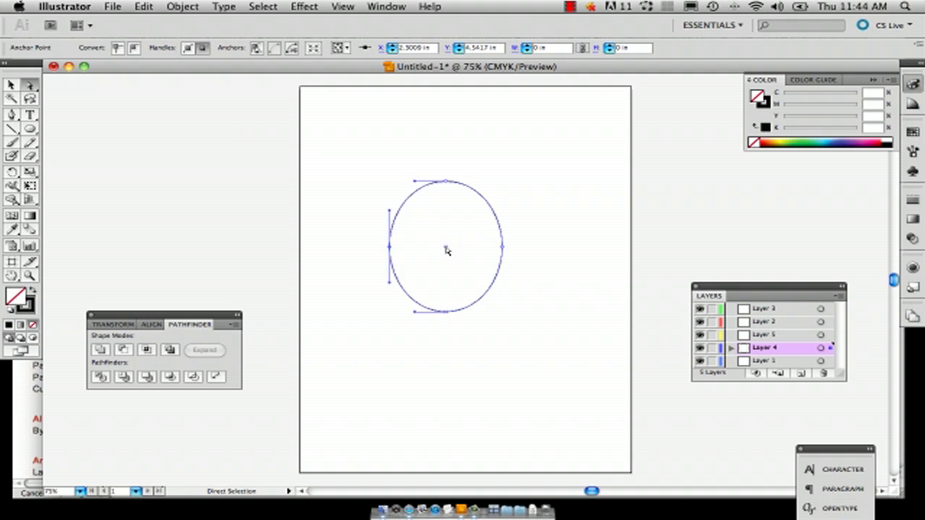
{"action": "left_click", "coordinate": [360, 249]}
{"action": "left_click", "coordinate": [389, 248]}
{"action": "left_click_drag", "start_coordinate": [390, 286], "coordinate": [410, 276]}
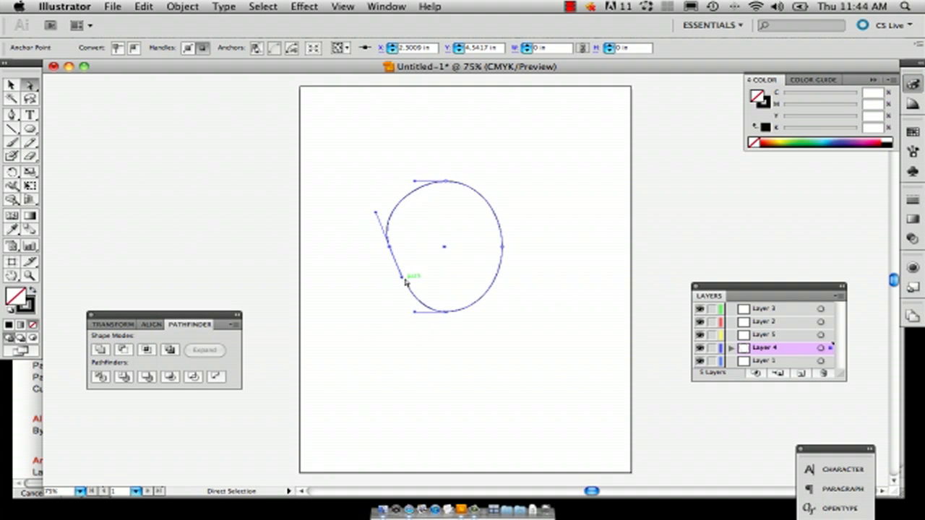
{"action": "left_click_drag", "start_coordinate": [409, 275], "coordinate": [412, 273]}
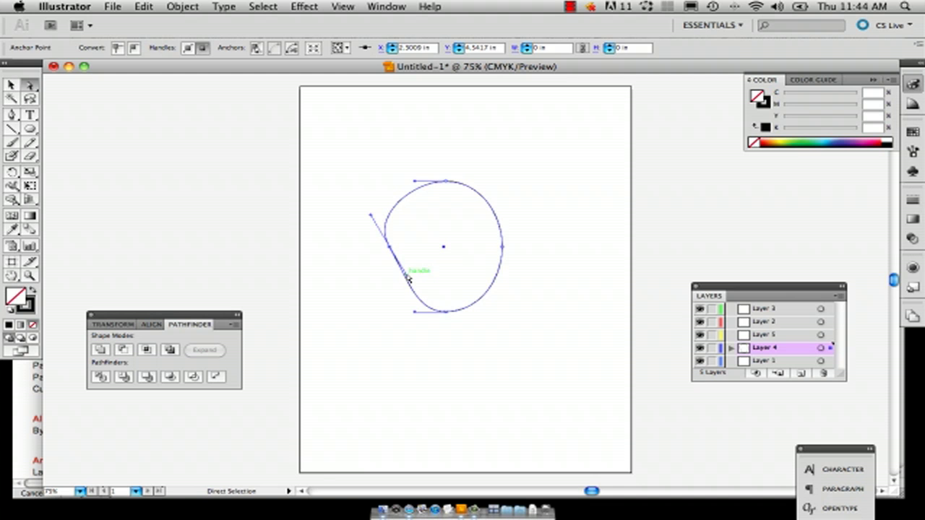
{"action": "left_click", "coordinate": [599, 213]}
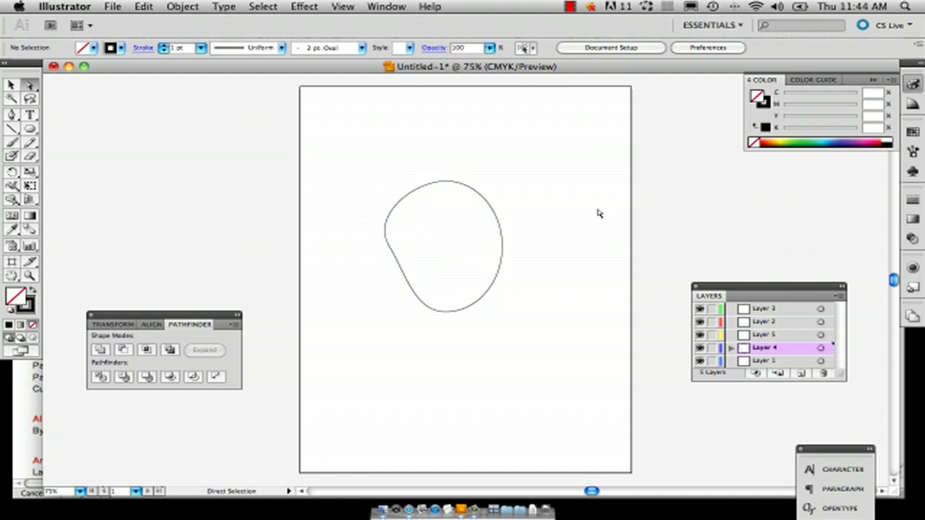
Marquee-select the oval's right-side anchors and delete them, keeping only the left arc.
{"action": "left_click", "coordinate": [384, 220]}
{"action": "left_click_drag", "start_coordinate": [536, 361], "coordinate": [456, 144]}
{"action": "left_click", "coordinate": [535, 357]}
{"action": "left_click_drag", "start_coordinate": [549, 351], "coordinate": [497, 177]}
{"action": "left_click", "coordinate": [502, 149]}
{"action": "left_click_drag", "start_coordinate": [540, 338], "coordinate": [464, 155]}
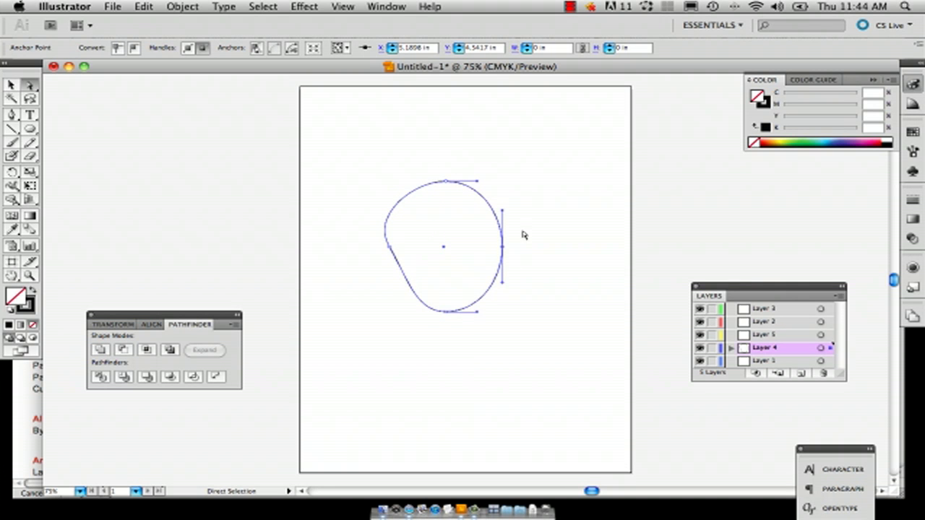
{"action": "key", "text": "Delete"}
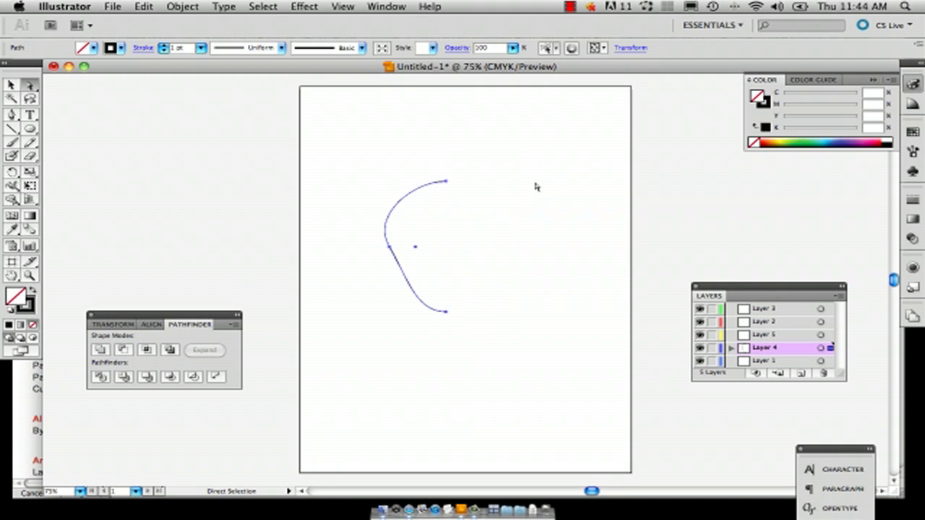
{"action": "key", "text": "v"}
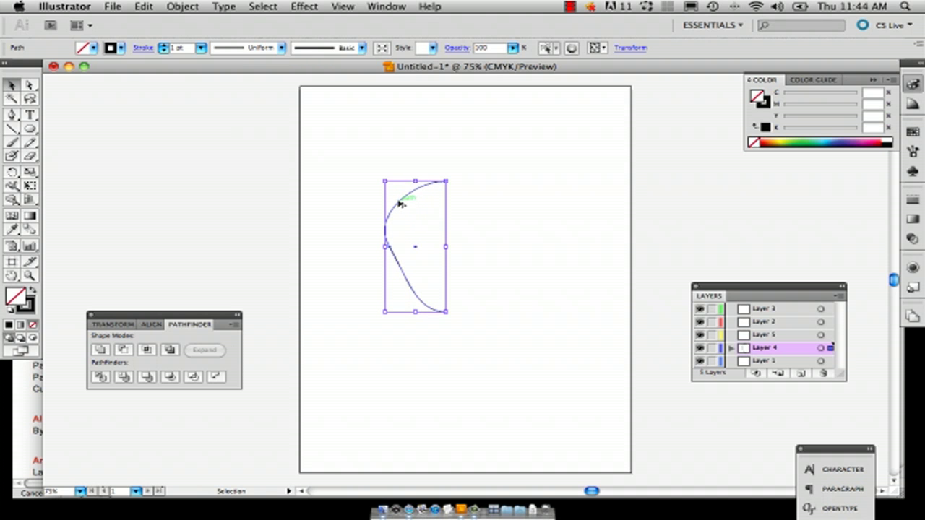
Alt-drag a copy of the arc and reflect it across the vertical axis.
{"action": "left_click_drag", "start_coordinate": [403, 199], "coordinate": [479, 196]}
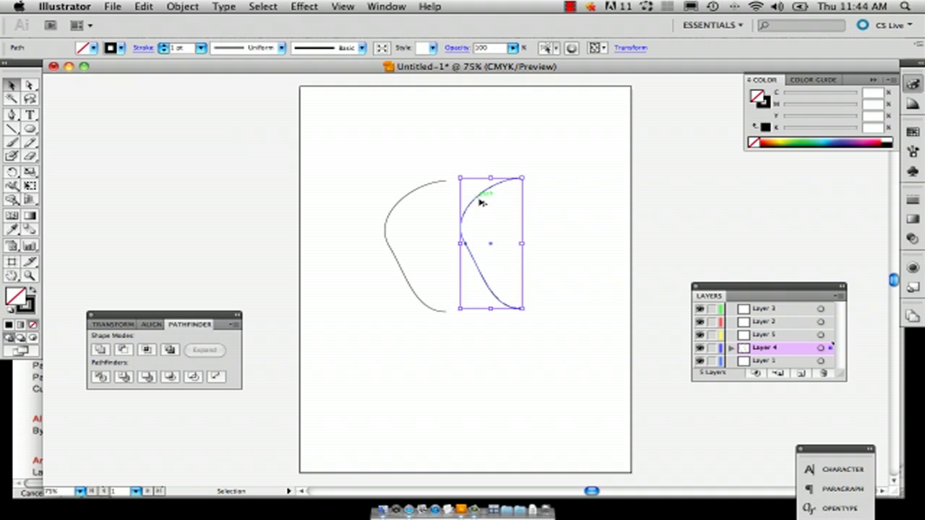
{"action": "right_click", "coordinate": [468, 209]}
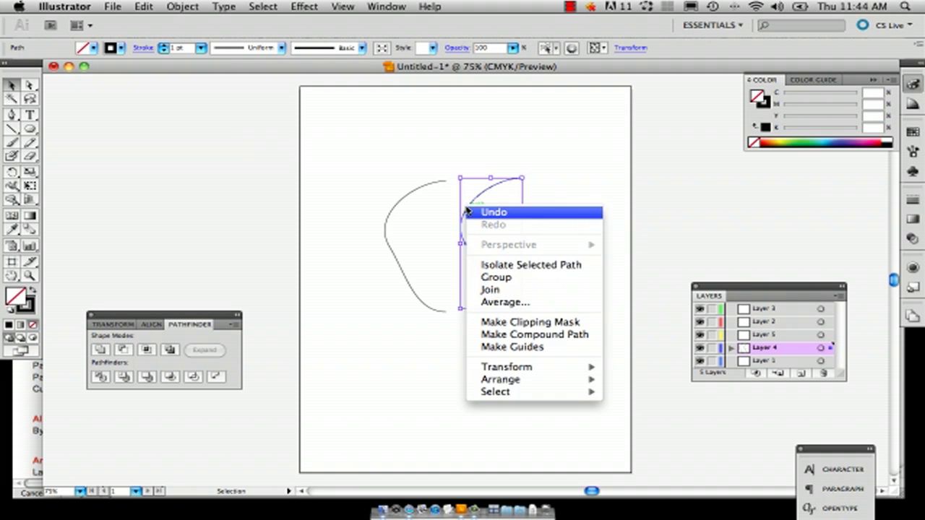
{"action": "mouse_move", "coordinate": [571, 368]}
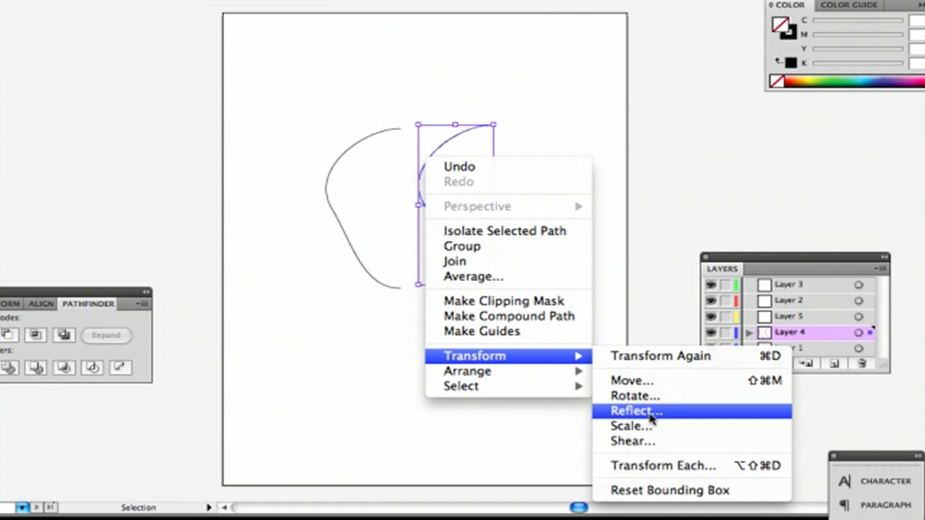
{"action": "left_click", "coordinate": [650, 417]}
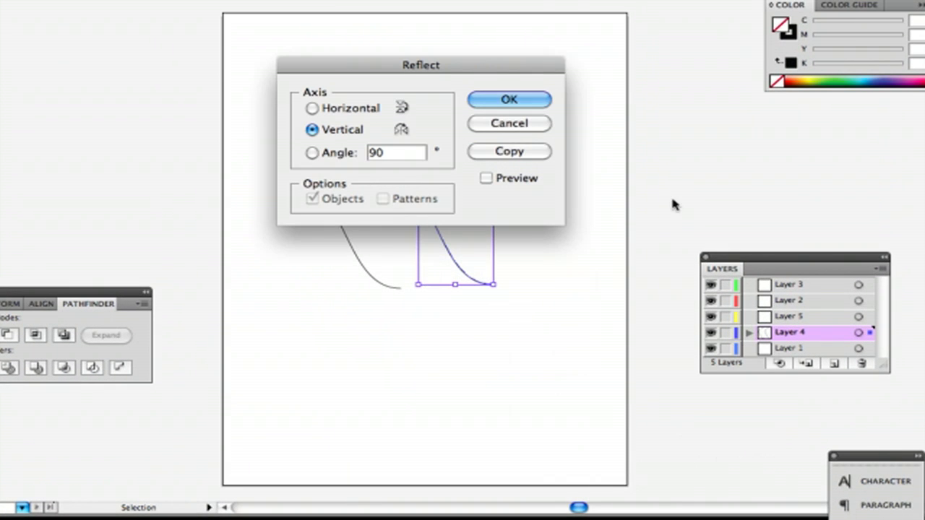
{"action": "left_click", "coordinate": [514, 97]}
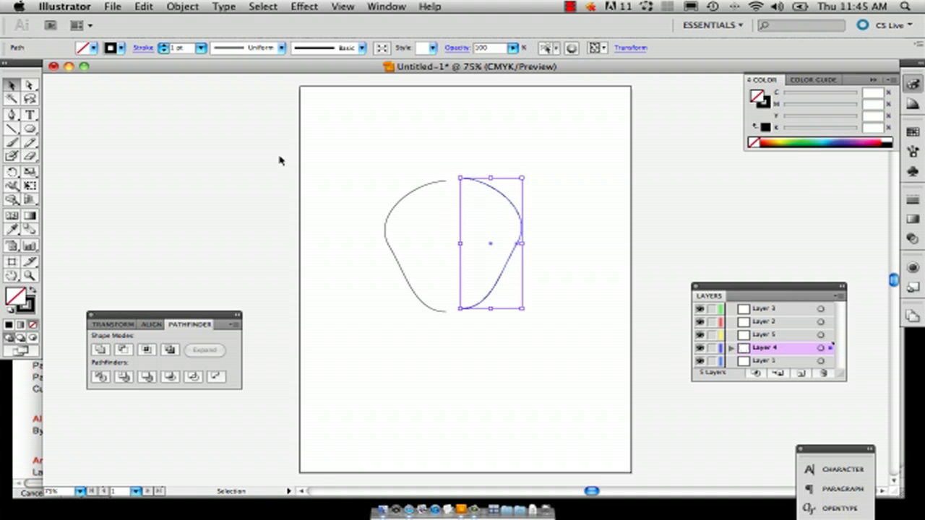
Join the mirrored arc to the original and shift the whole head outline slightly right.
{"action": "mouse_move", "coordinate": [510, 203]}
{"action": "left_mouse_down"}
{"action": "mouse_move", "coordinate": [496, 215]}
{"action": "mouse_move", "coordinate": [500, 207]}
{"action": "left_mouse_up"}
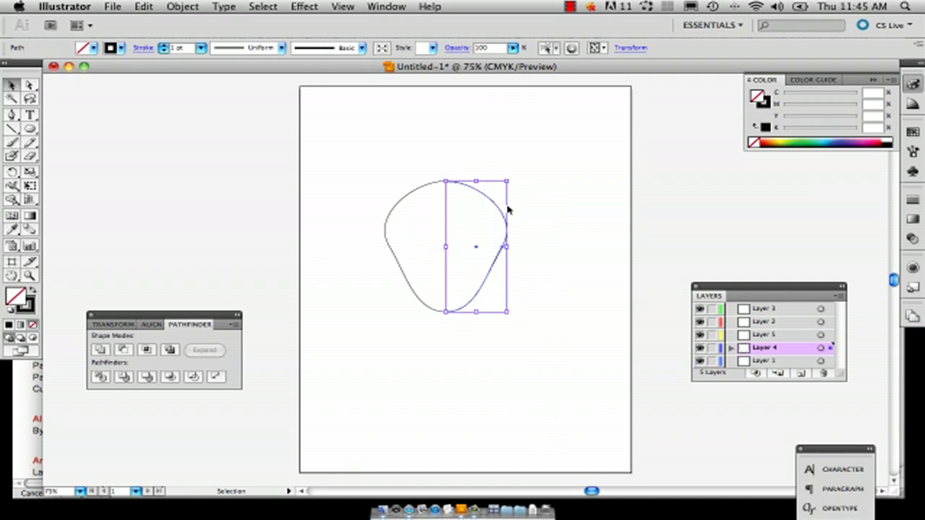
{"action": "left_click", "coordinate": [551, 223]}
{"action": "left_click_drag", "start_coordinate": [374, 162], "coordinate": [528, 332]}
{"action": "left_click_drag", "start_coordinate": [502, 214], "coordinate": [533, 219]}
{"action": "left_click", "coordinate": [558, 196]}
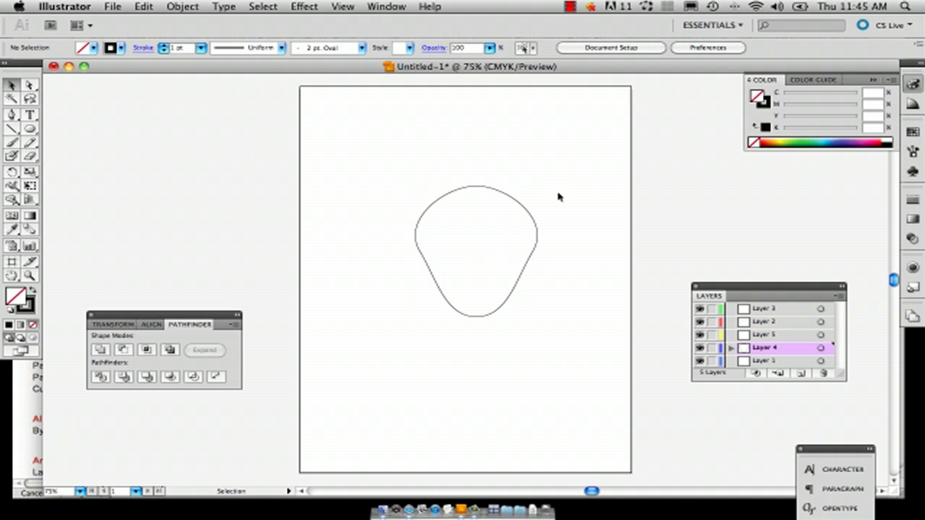
On Layer 5, draw a closed curved ear shape with the Pen tool left of the head.
{"action": "left_click", "coordinate": [768, 335]}
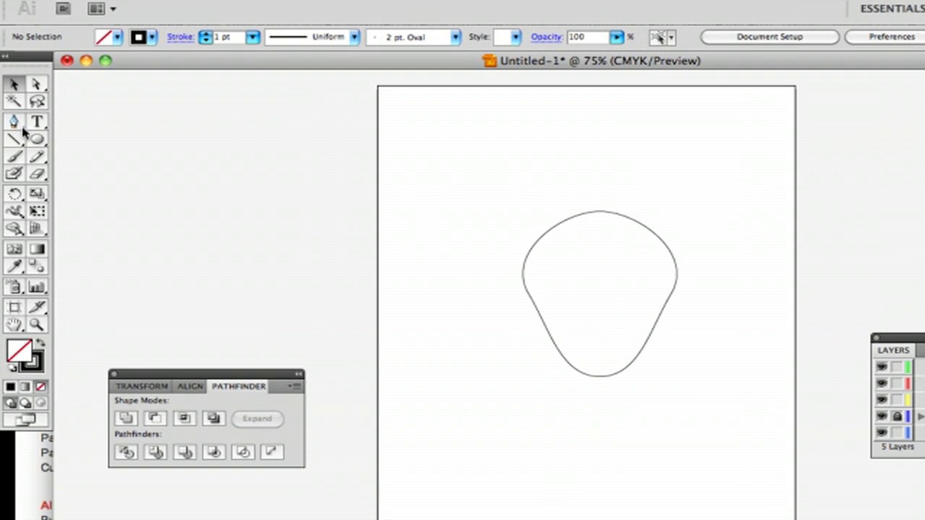
{"action": "left_click", "coordinate": [16, 117]}
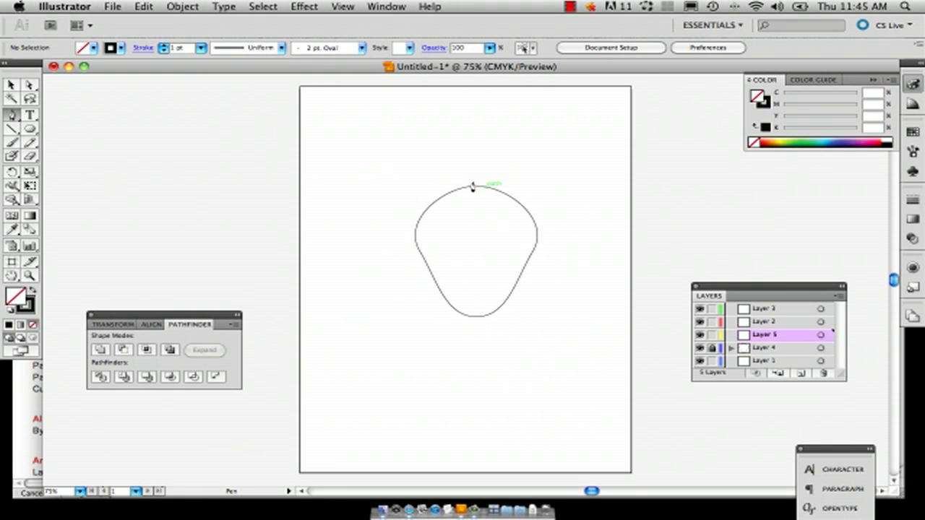
{"action": "left_click", "coordinate": [399, 198]}
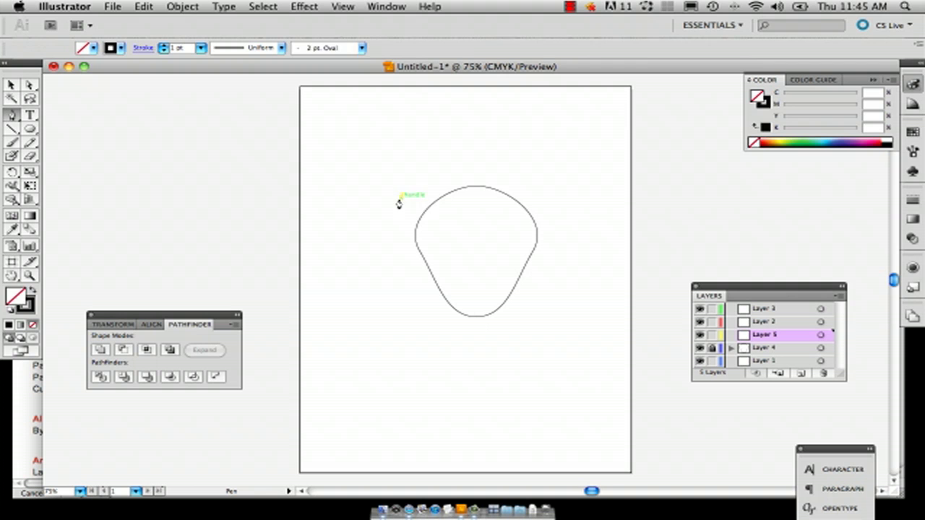
{"action": "key", "text": "v"}
{"action": "key", "text": "p"}
{"action": "left_click_drag", "start_coordinate": [399, 196], "coordinate": [372, 223]}
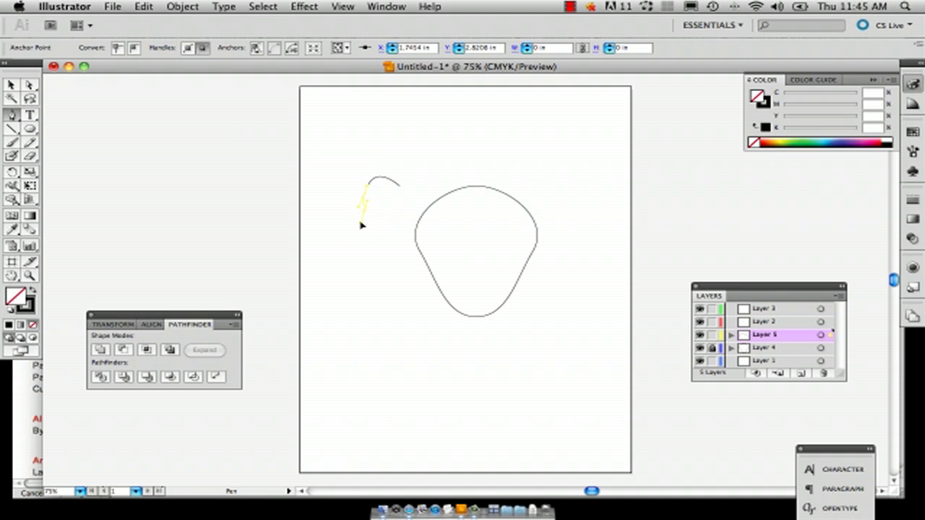
{"action": "left_click_drag", "start_coordinate": [362, 208], "coordinate": [391, 202]}
{"action": "left_click_drag", "start_coordinate": [399, 186], "coordinate": [396, 206]}
Resize the ear and move it over the head's upper-left edge.
{"action": "left_click", "coordinate": [11, 84]}
{"action": "left_click", "coordinate": [395, 154]}
{"action": "left_click_drag", "start_coordinate": [357, 156], "coordinate": [396, 223]}
{"action": "left_click_drag", "start_coordinate": [401, 175], "coordinate": [416, 161]}
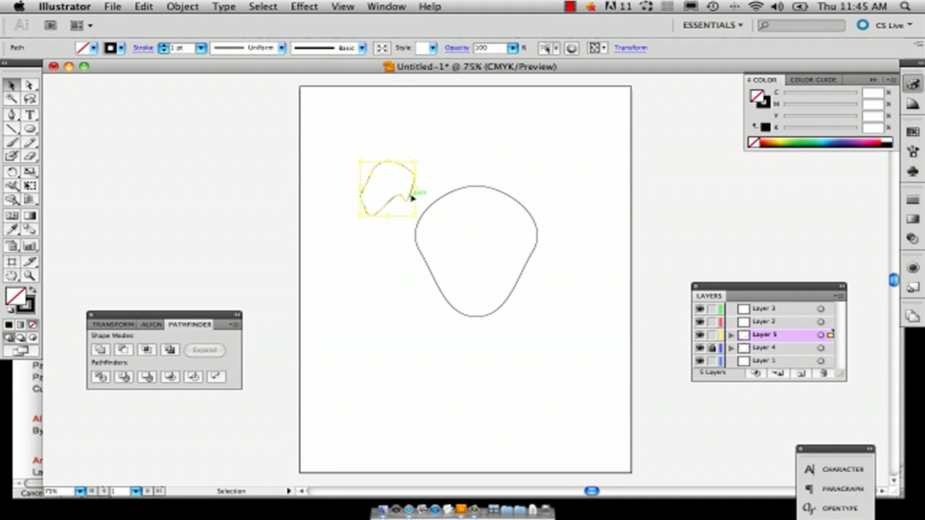
{"action": "left_click_drag", "start_coordinate": [415, 196], "coordinate": [437, 226]}
Place a mirrored copy of the ear on the head's upper-right edge.
{"action": "left_click", "coordinate": [447, 152]}
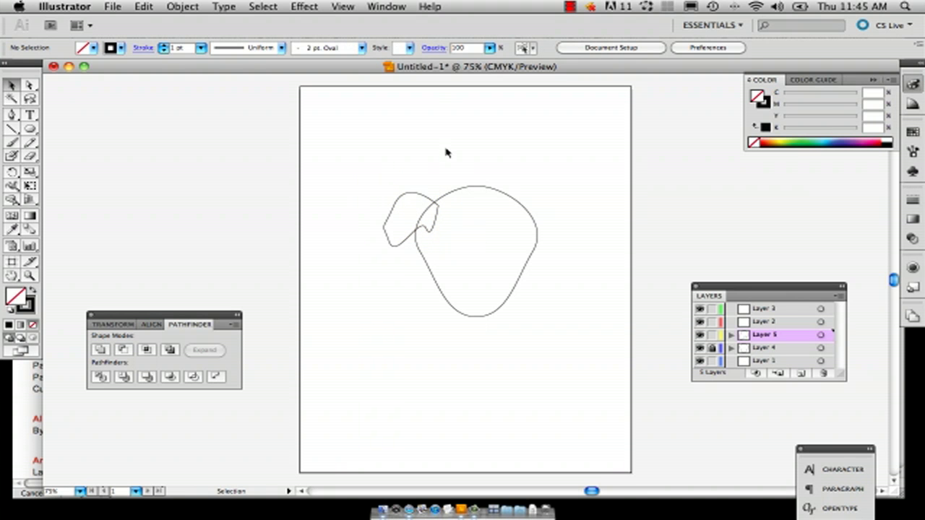
{"action": "left_click", "coordinate": [422, 196]}
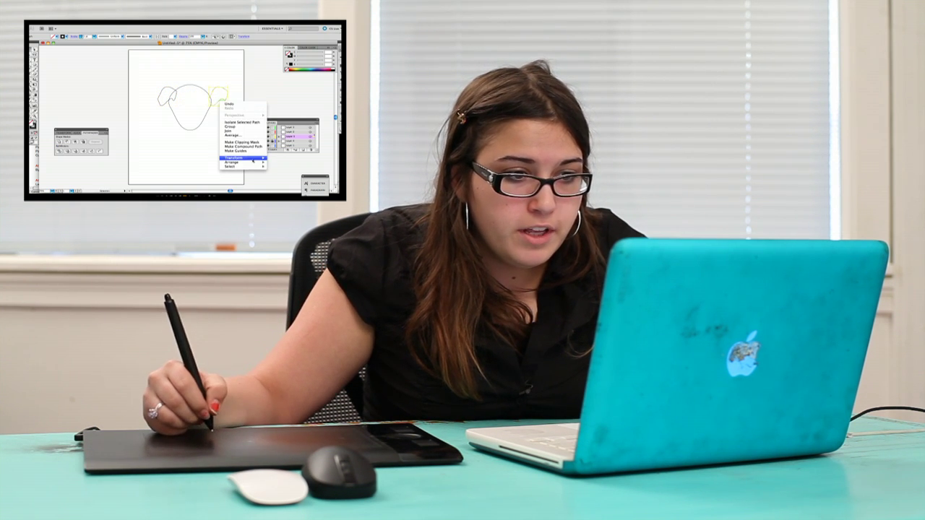
{"action": "mouse_move", "coordinate": [242, 157]}
{"action": "left_click", "coordinate": [276, 166]}
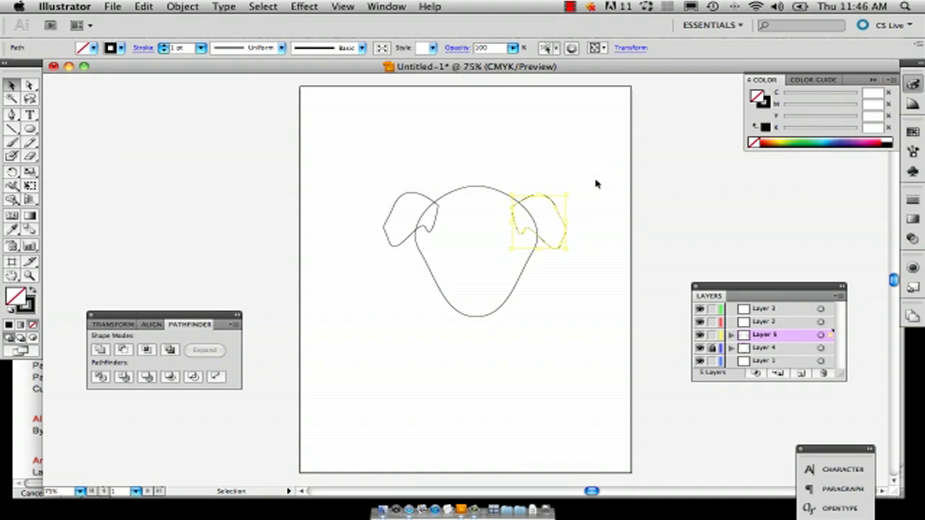
{"action": "left_click", "coordinate": [597, 184]}
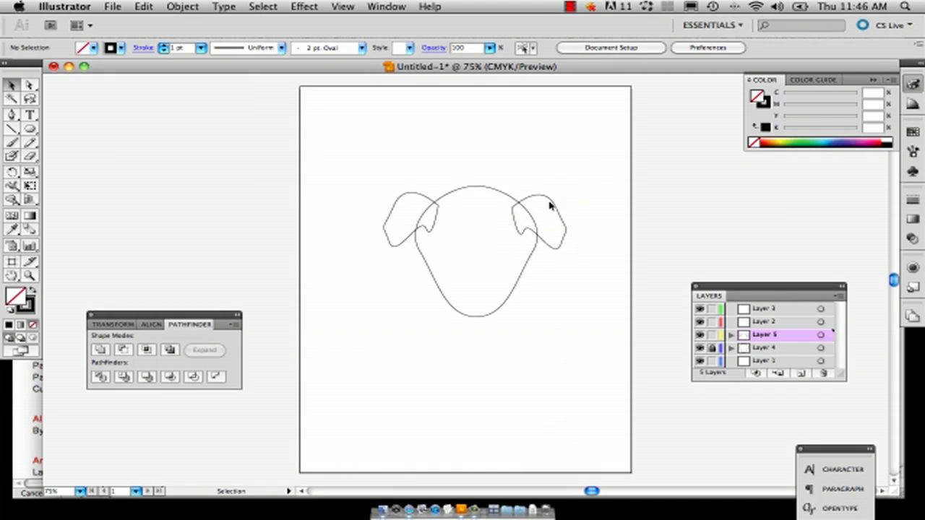
{"action": "left_click", "coordinate": [533, 199]}
{"action": "left_click", "coordinate": [549, 174]}
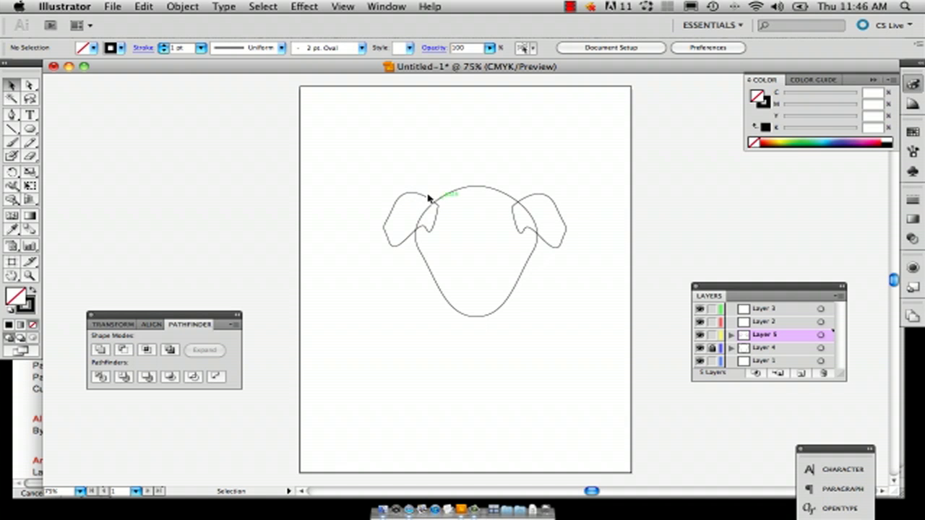
{"action": "left_click", "coordinate": [29, 84]}
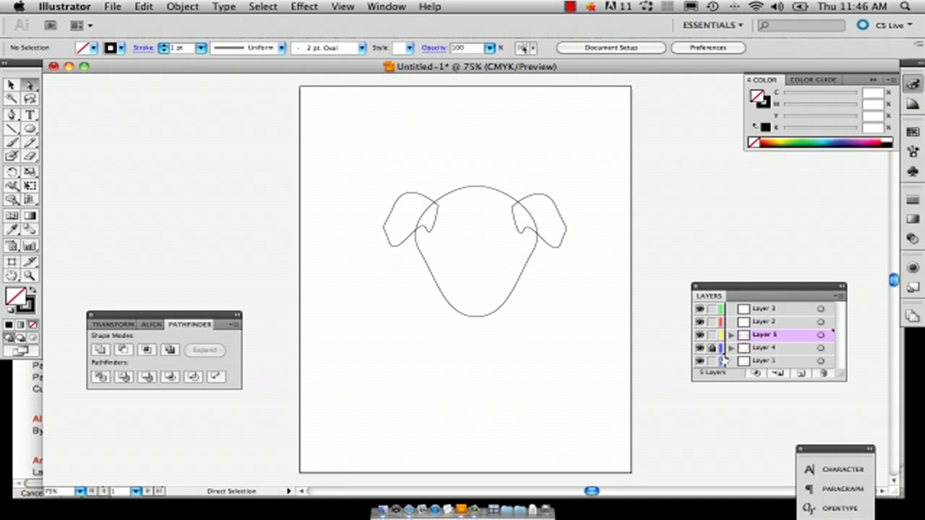
{"action": "left_click", "coordinate": [476, 187]}
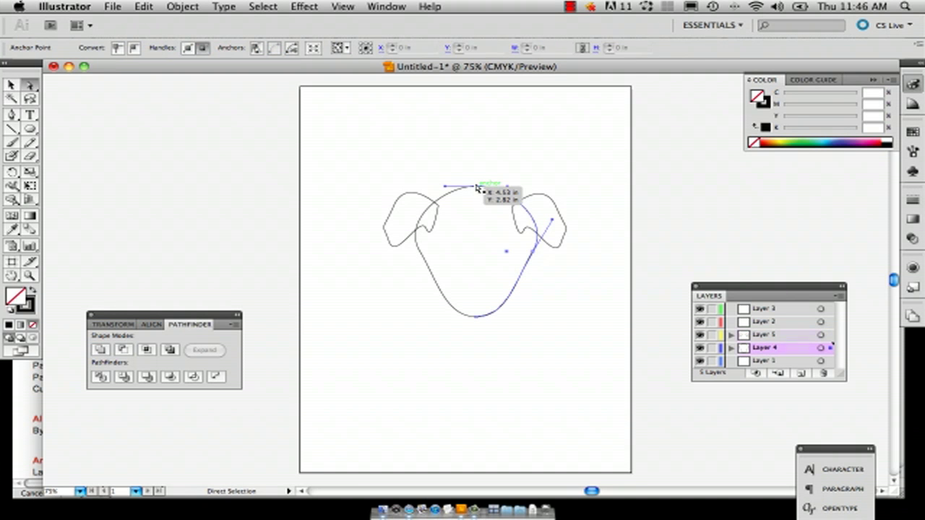
{"action": "left_click", "coordinate": [464, 194], "text": "alt"}
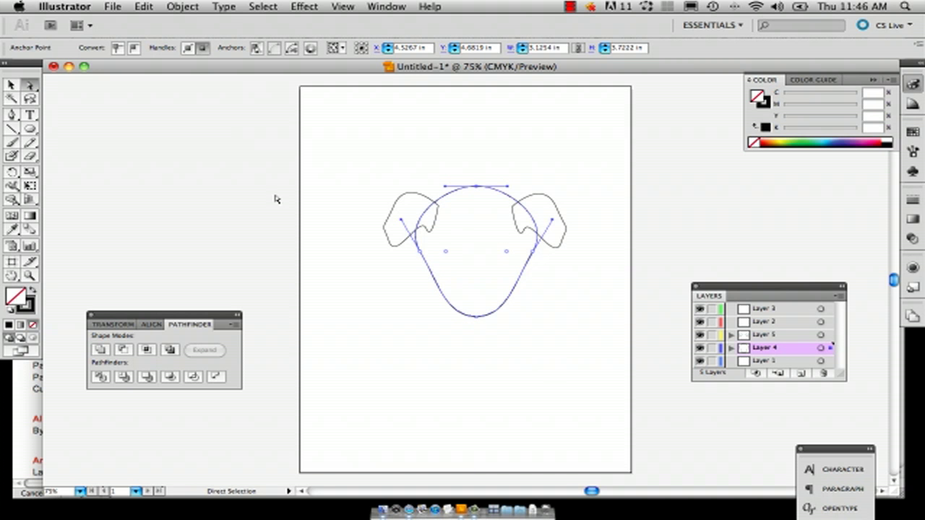
{"action": "left_click", "coordinate": [101, 350]}
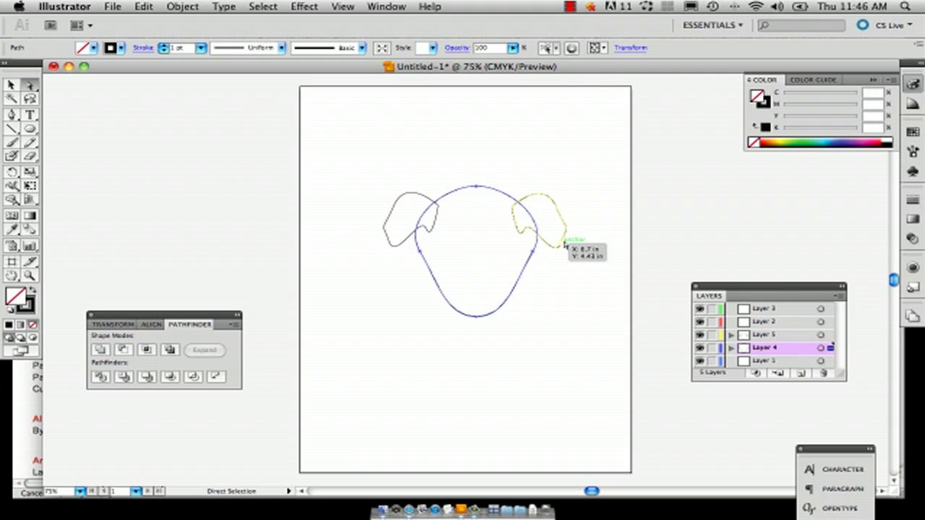
{"action": "left_click", "coordinate": [497, 189]}
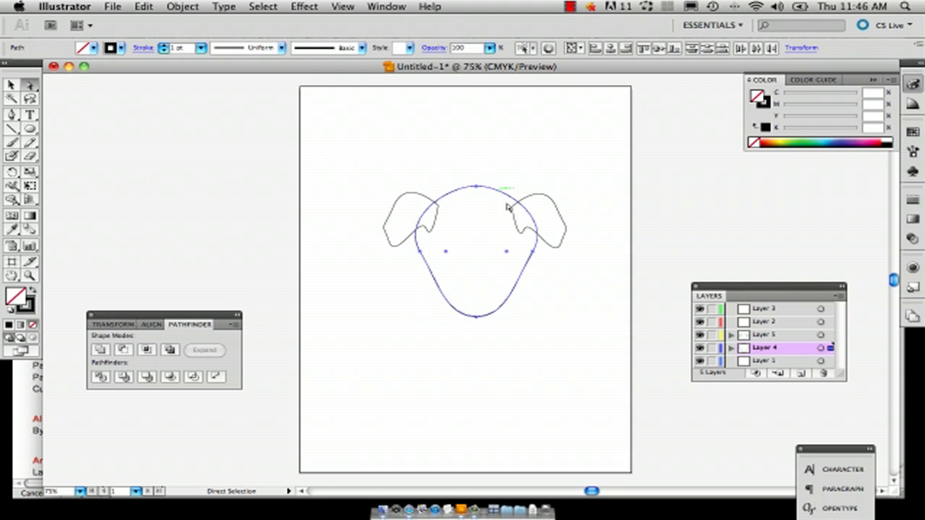
{"action": "left_click_drag", "start_coordinate": [450, 152], "coordinate": [502, 225]}
Select the two head halves and combine them with Pathfinder Unite.
{"action": "left_click", "coordinate": [482, 172]}
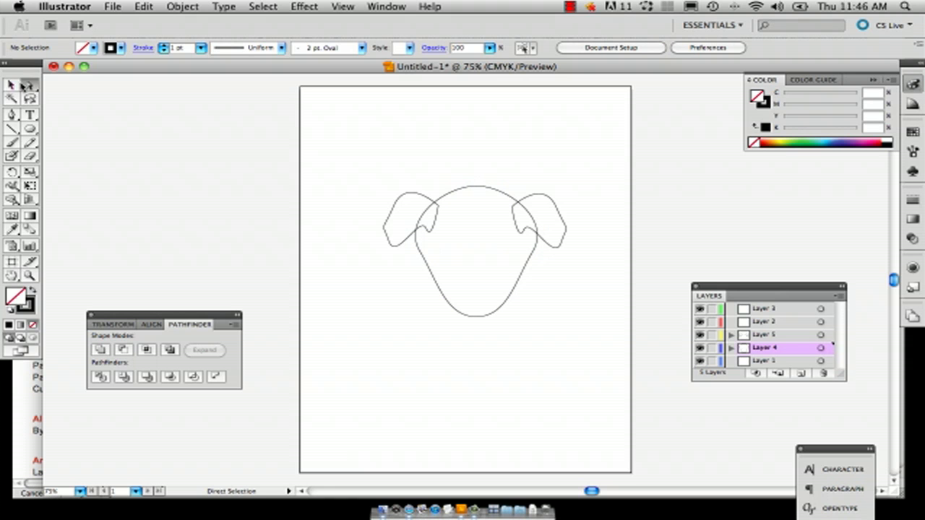
{"action": "left_click", "coordinate": [9, 84]}
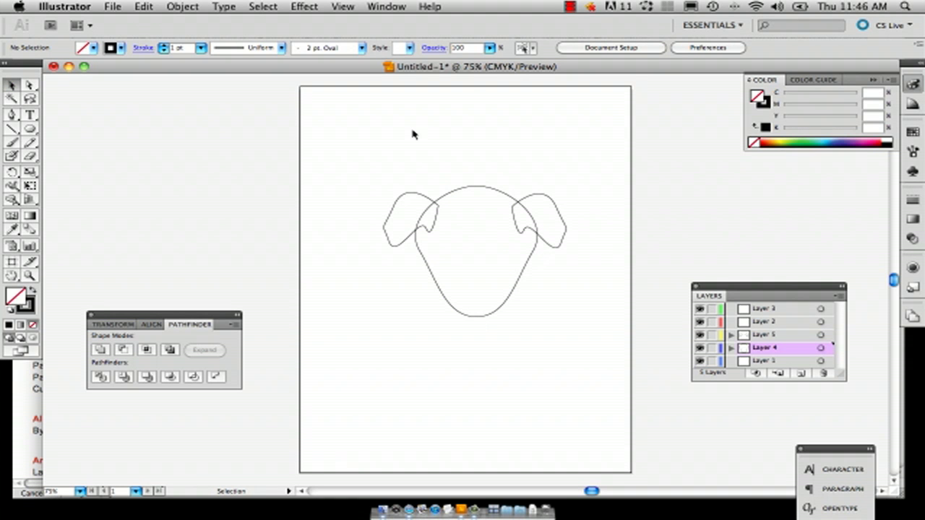
{"action": "left_click", "coordinate": [476, 182]}
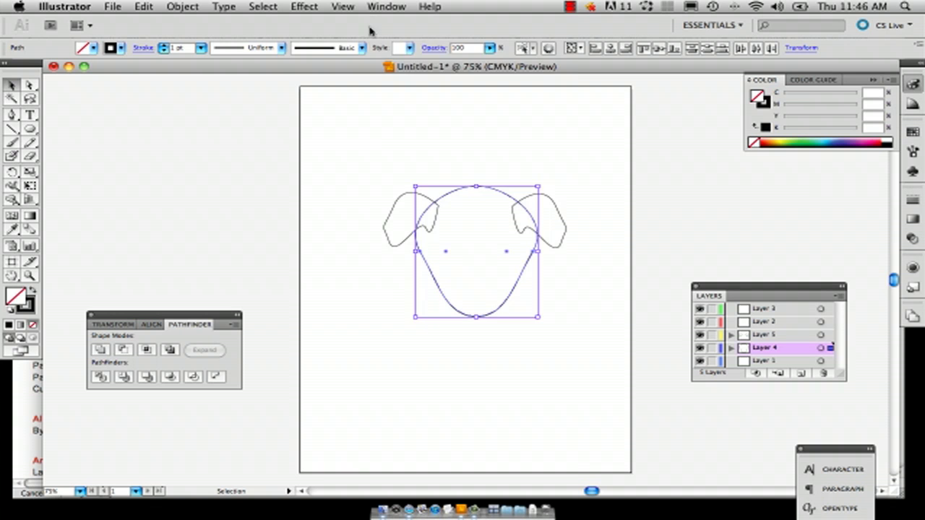
{"action": "left_click", "coordinate": [388, 8]}
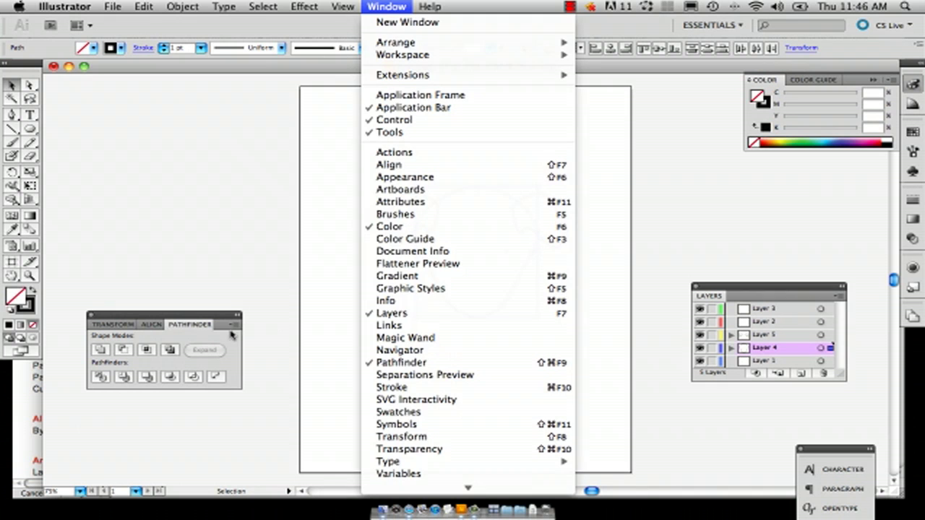
{"action": "left_click", "coordinate": [192, 318]}
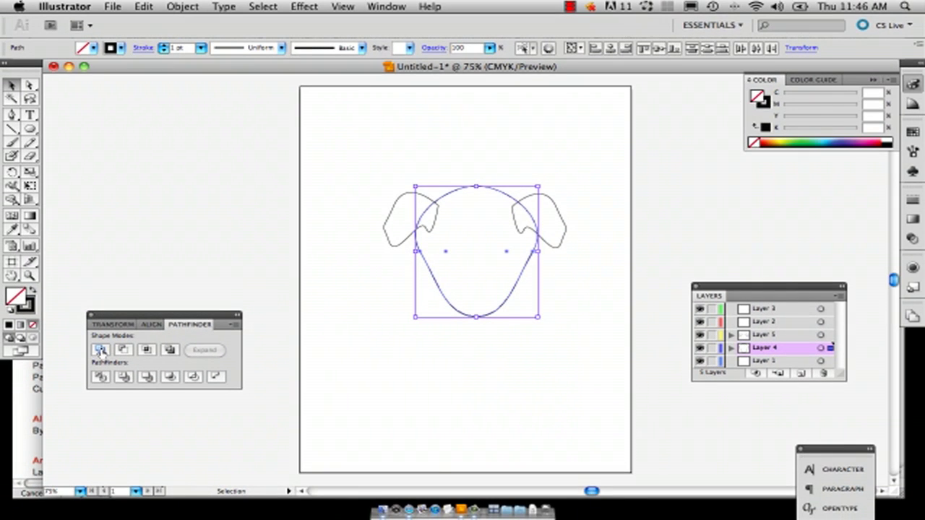
{"action": "left_click", "coordinate": [100, 350]}
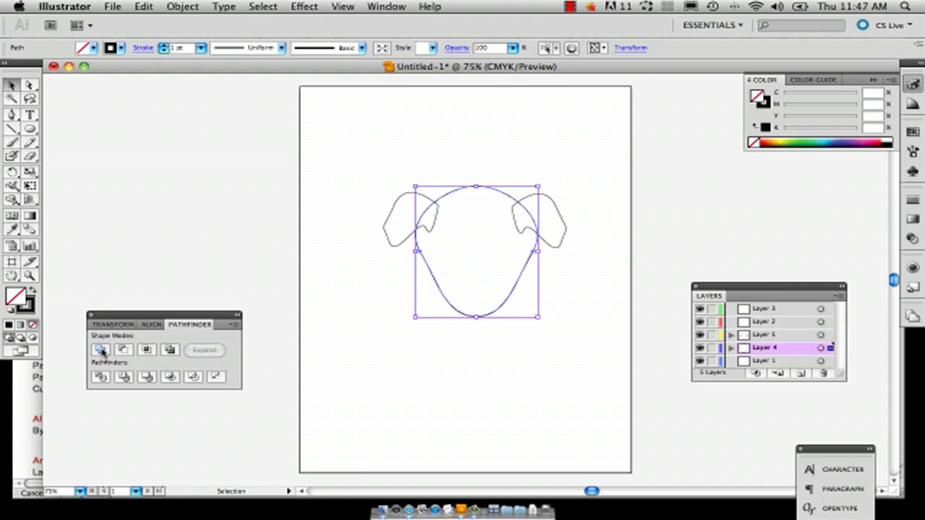
{"action": "left_click", "coordinate": [464, 161]}
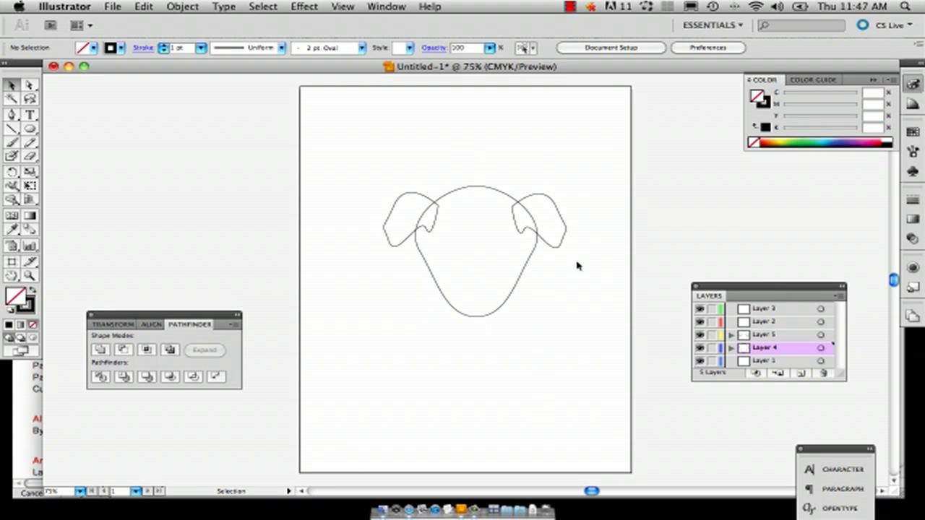
Draw two small black, stroke-free circles as the puppy's eyes.
{"action": "left_click", "coordinate": [29, 129]}
{"action": "key", "text": "shift+x"}
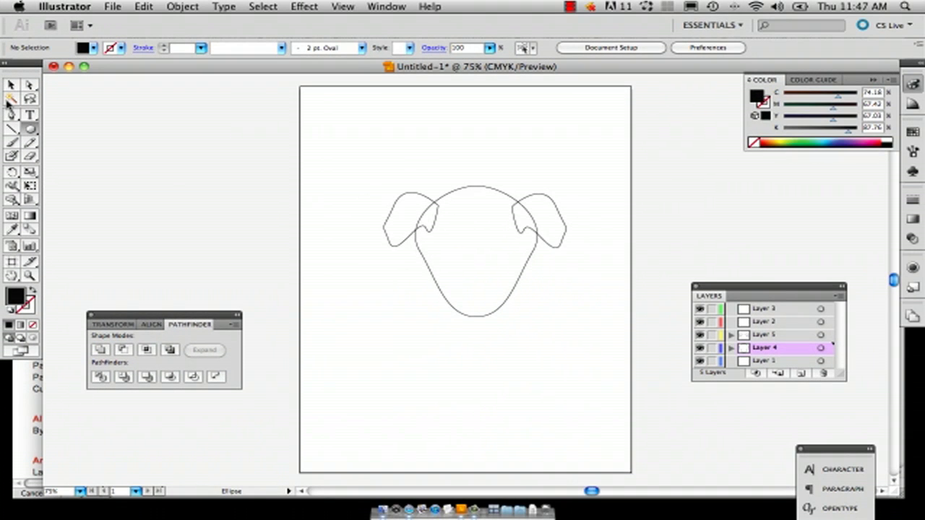
{"action": "mouse_move", "coordinate": [364, 270]}
{"action": "left_mouse_down"}
{"action": "mouse_move", "coordinate": [379, 284]}
{"action": "mouse_move", "coordinate": [372, 278]}
{"action": "mouse_move", "coordinate": [424, 276]}
{"action": "mouse_move", "coordinate": [450, 262]}
{"action": "mouse_move", "coordinate": [440, 253]}
{"action": "mouse_move", "coordinate": [508, 259]}
{"action": "left_mouse_up"}
{"action": "left_click", "coordinate": [10, 85]}
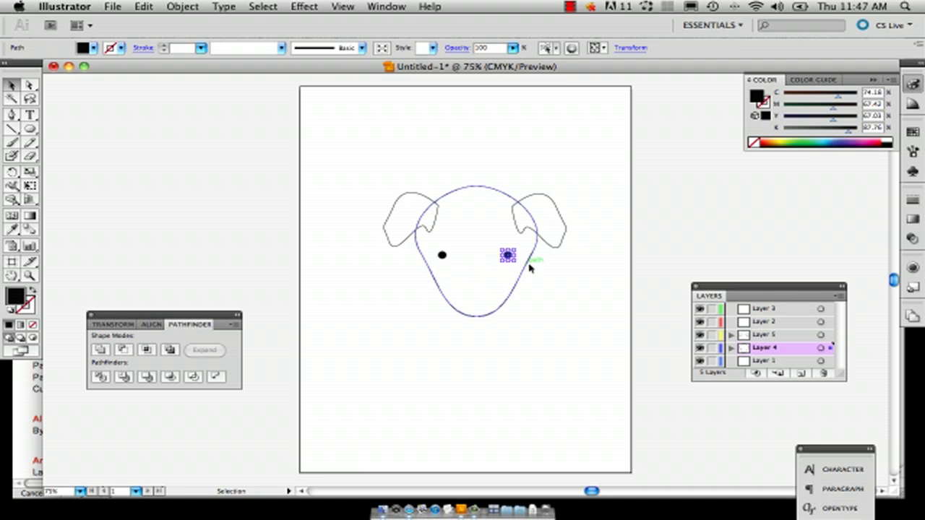
{"action": "left_click", "coordinate": [566, 275]}
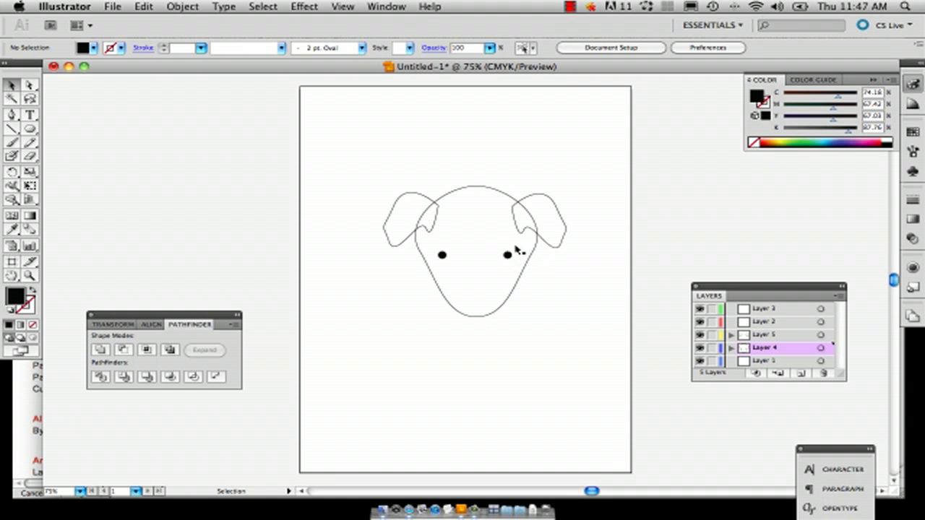
Add a small white highlight to the left eye and copy it onto the right eye.
{"action": "left_click", "coordinate": [30, 129]}
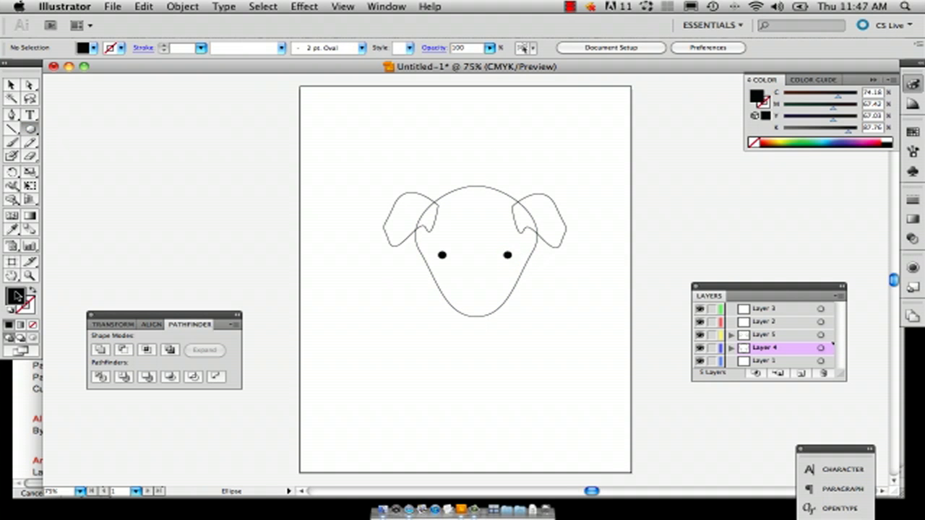
{"action": "double_click", "coordinate": [16, 296]}
{"action": "left_click_drag", "start_coordinate": [316, 214], "coordinate": [270, 133]}
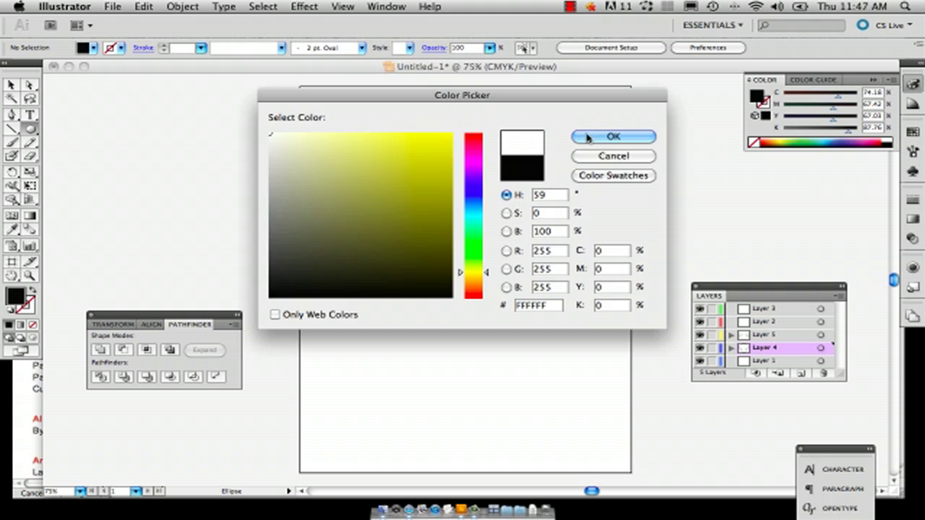
{"action": "left_click", "coordinate": [610, 137]}
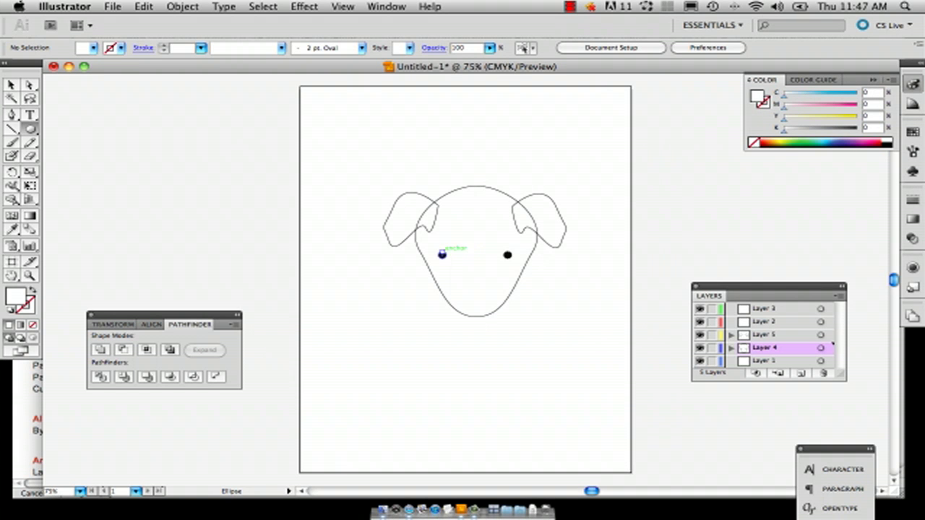
{"action": "left_click", "coordinate": [441, 253]}
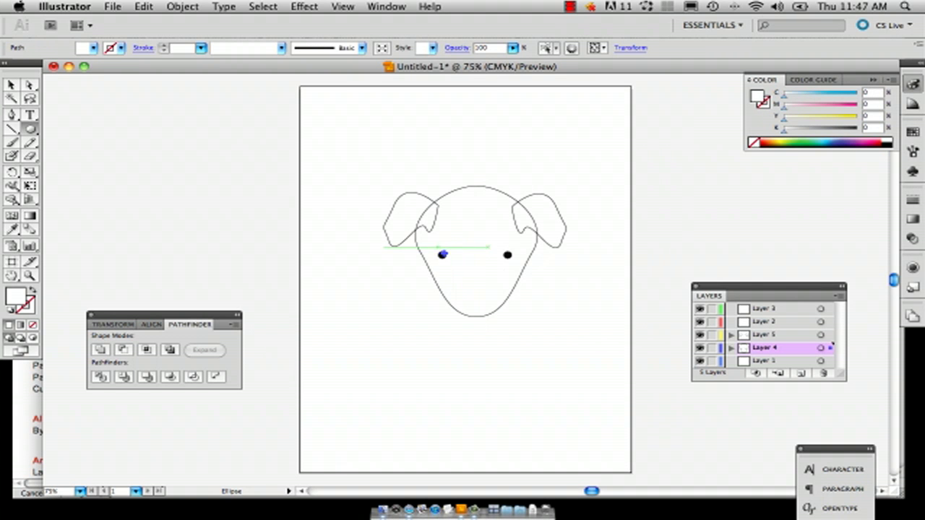
{"action": "left_click", "coordinate": [11, 84]}
{"action": "left_click", "coordinate": [266, 196]}
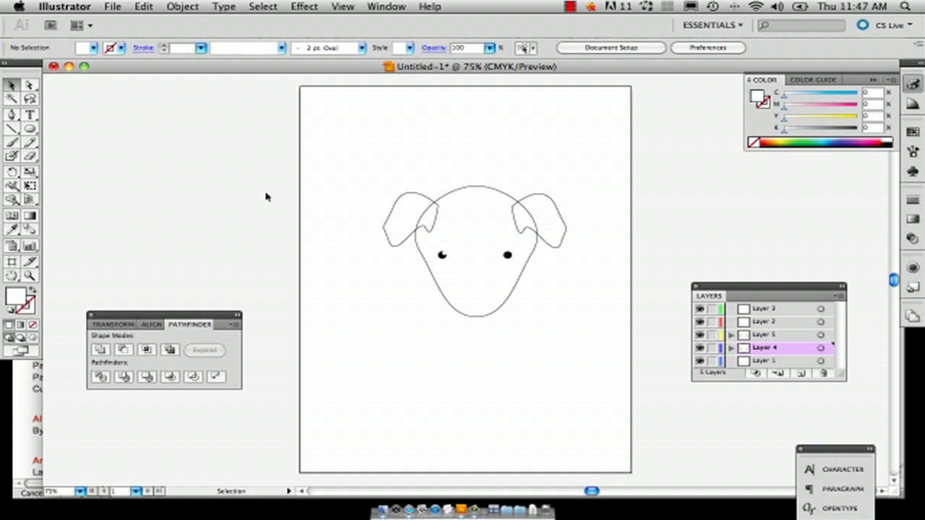
{"action": "left_click_drag", "start_coordinate": [442, 254], "coordinate": [508, 253]}
{"action": "left_click", "coordinate": [504, 227]}
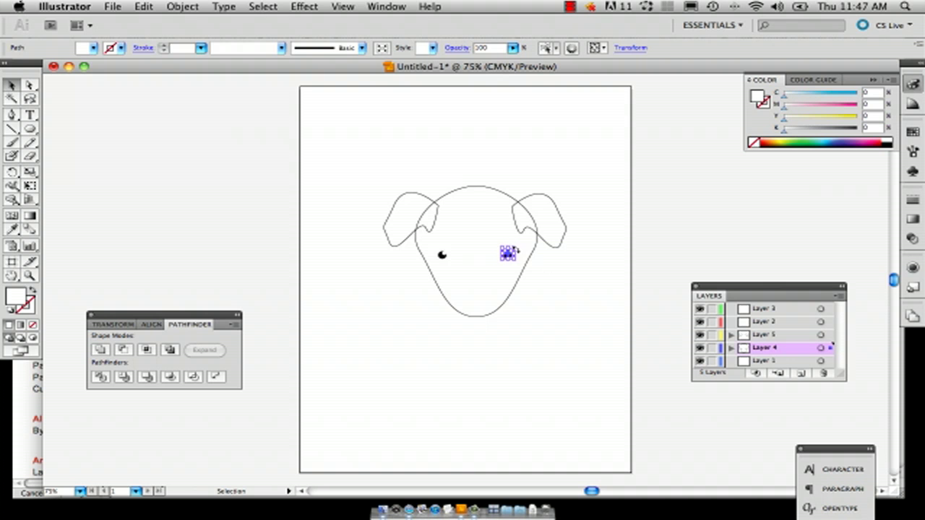
{"action": "left_click", "coordinate": [580, 290]}
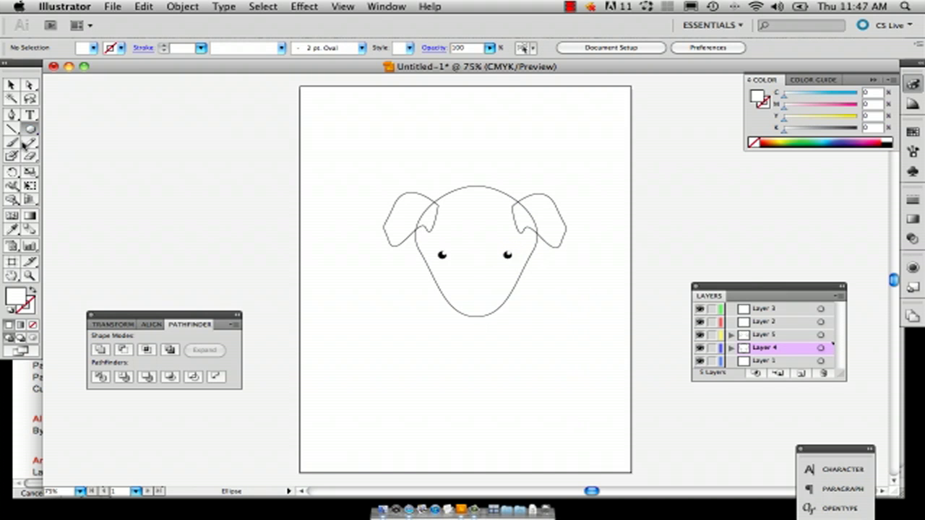
Set the fill colour to rich black (C75 M68 Y67 K90) in the Color Picker.
{"action": "double_click", "coordinate": [19, 302]}
{"action": "left_click", "coordinate": [287, 272]}
{"action": "left_click", "coordinate": [258, 305]}
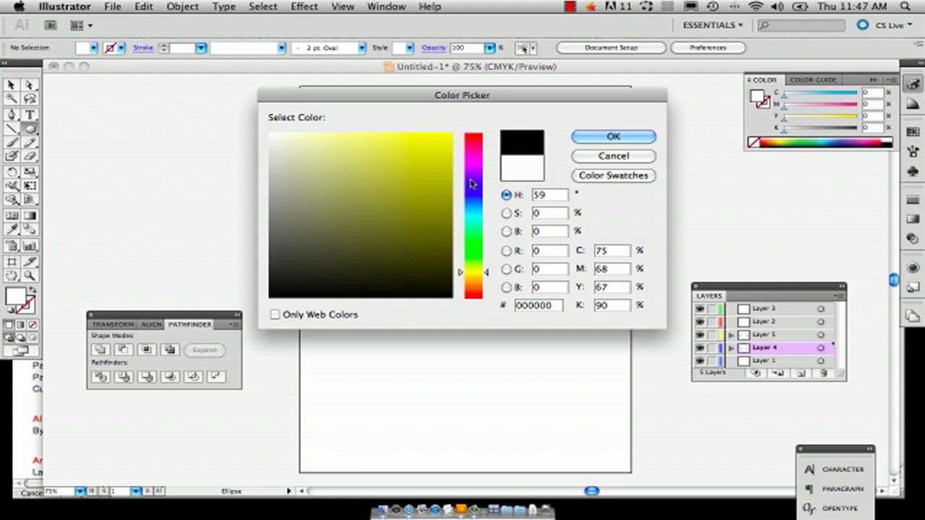
{"action": "left_click", "coordinate": [591, 155]}
{"action": "left_click", "coordinate": [30, 275]}
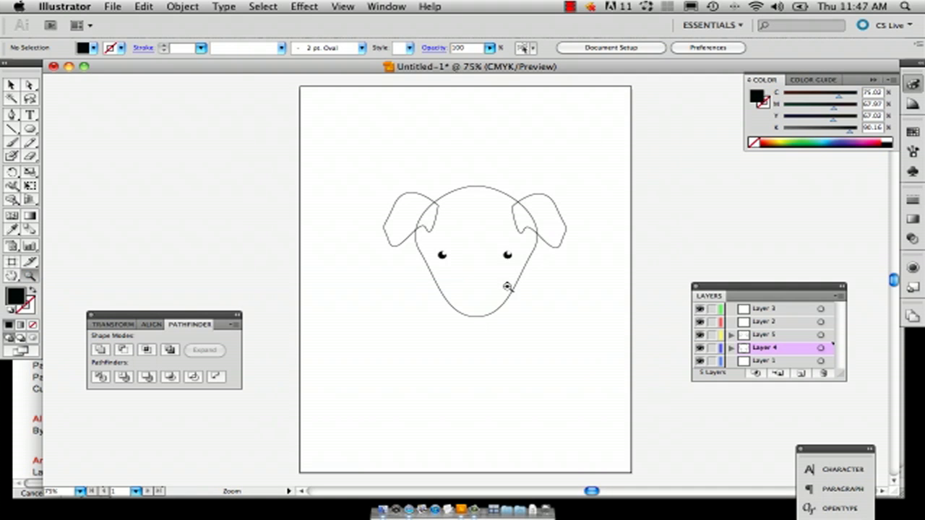
Zoom to 200%, draw a small black ellipse below the chin, and nudge its anchors.
{"action": "left_click", "coordinate": [477, 309]}
{"action": "left_click", "coordinate": [503, 268]}
{"action": "left_click", "coordinate": [419, 320]}
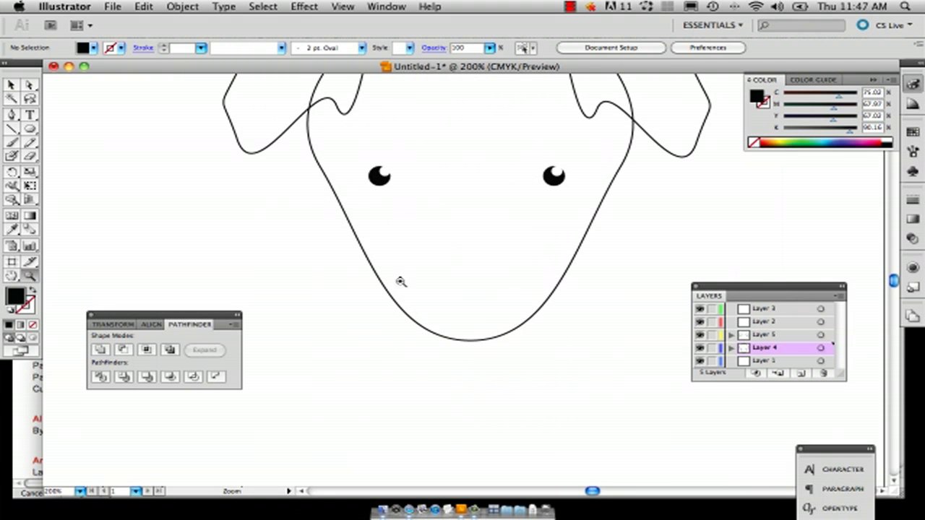
{"action": "left_click", "coordinate": [30, 128]}
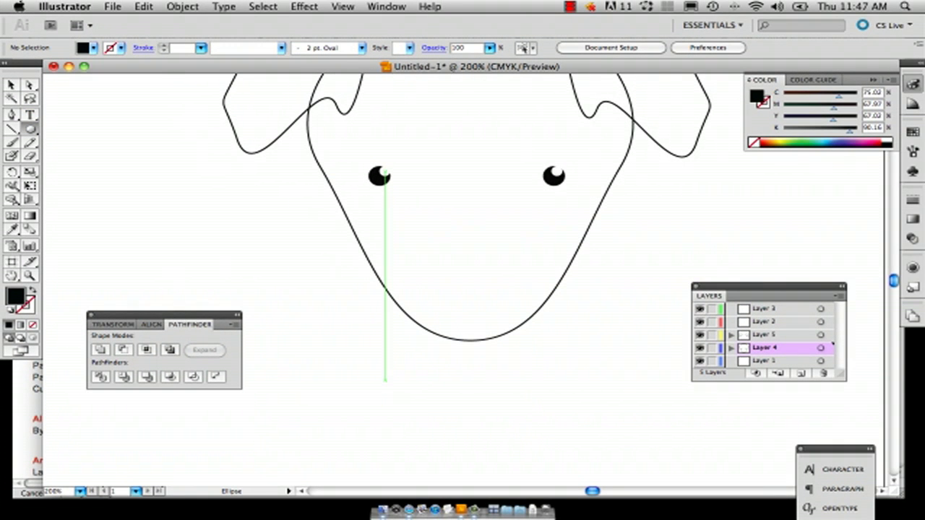
{"action": "left_click_drag", "start_coordinate": [384, 380], "coordinate": [416, 417]}
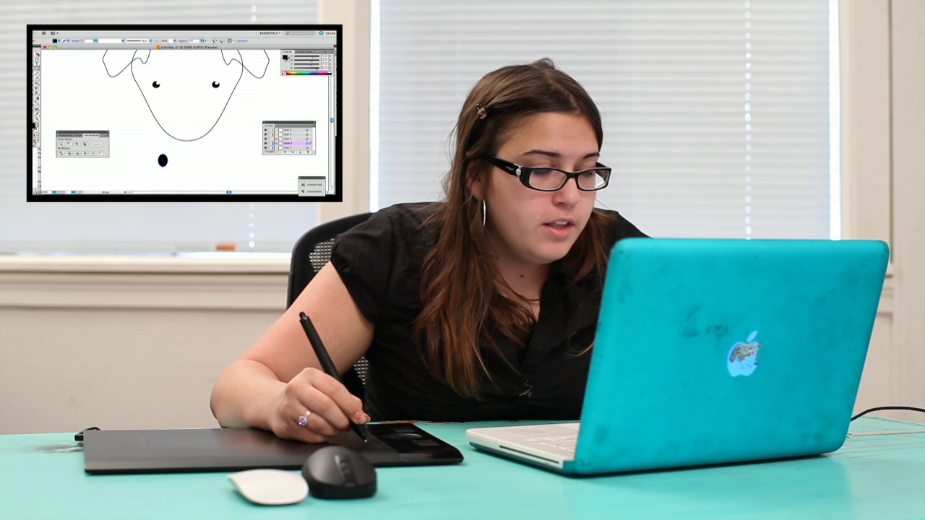
{"action": "key", "text": "a"}
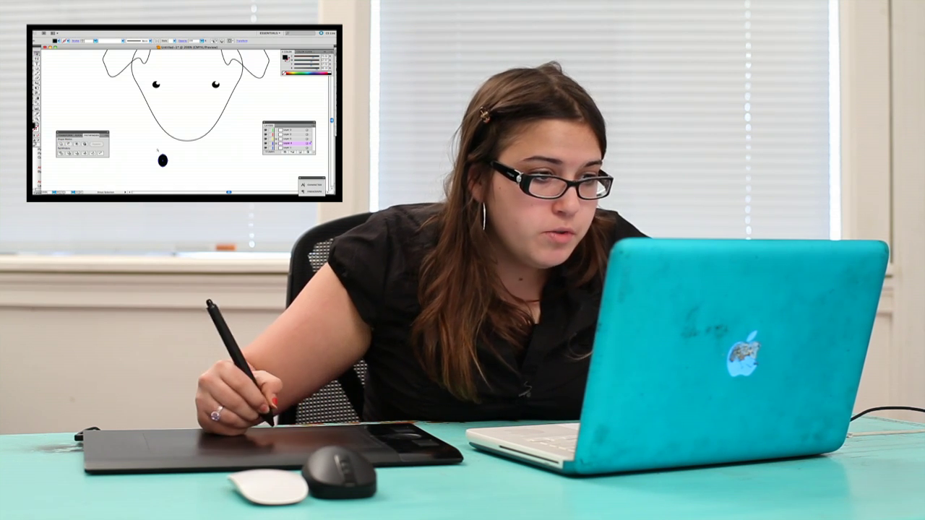
{"action": "left_click", "coordinate": [162, 160]}
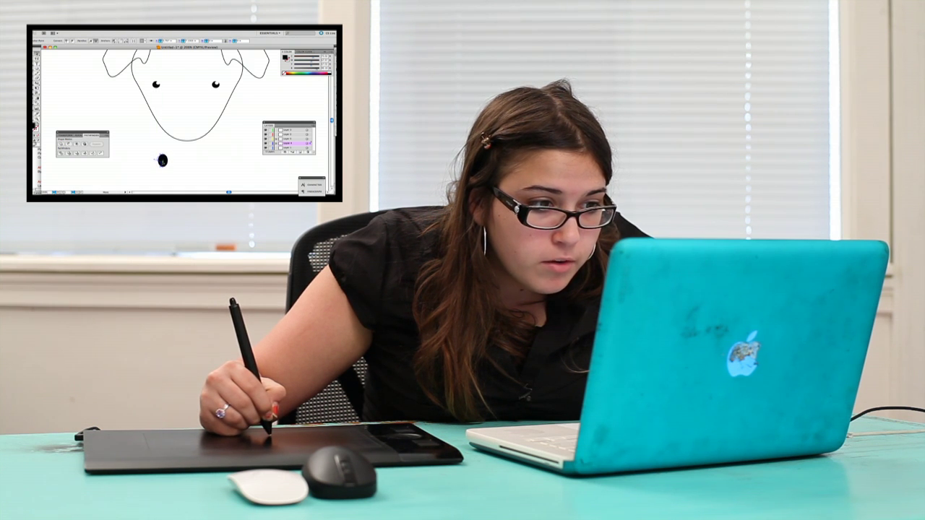
{"action": "left_click_drag", "start_coordinate": [161, 162], "coordinate": [161, 159]}
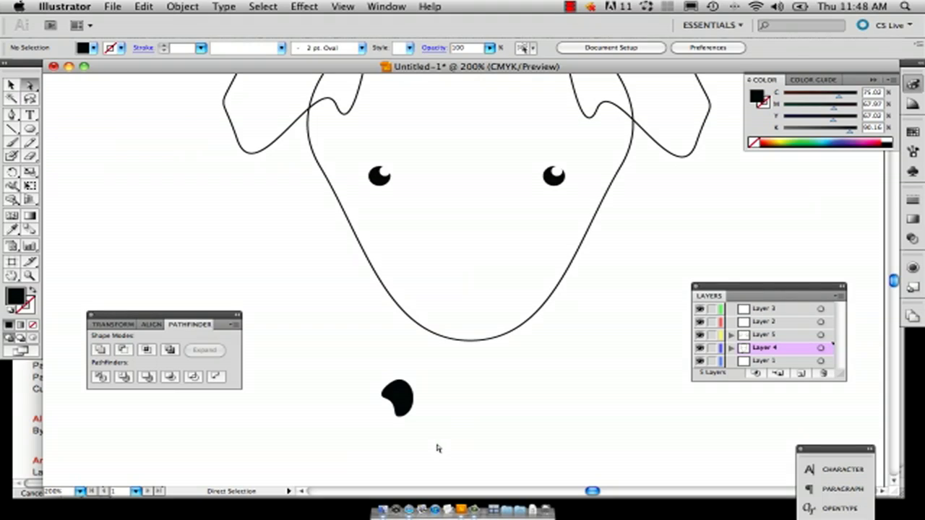
Delete the right-side anchors of the black ellipse, leaving a half-nose sliver.
{"action": "left_click_drag", "start_coordinate": [437, 442], "coordinate": [408, 374]}
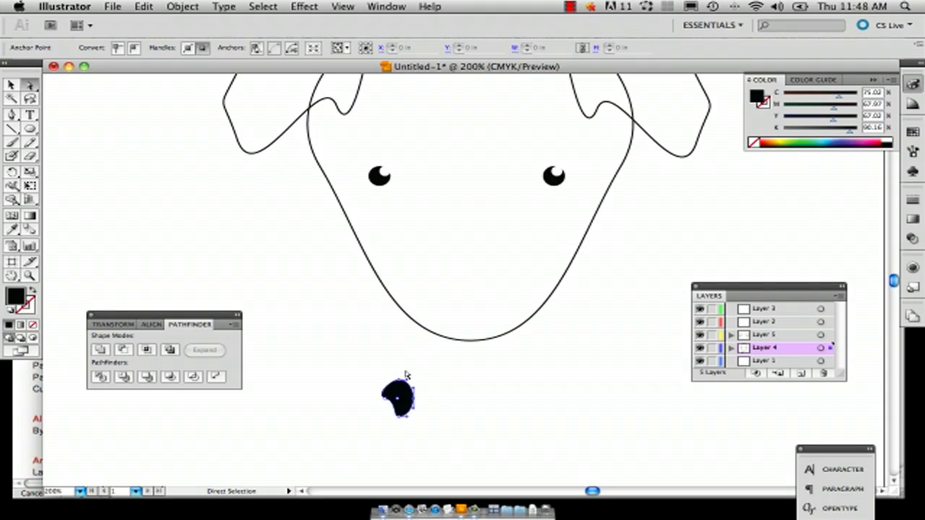
{"action": "key", "text": "Delete"}
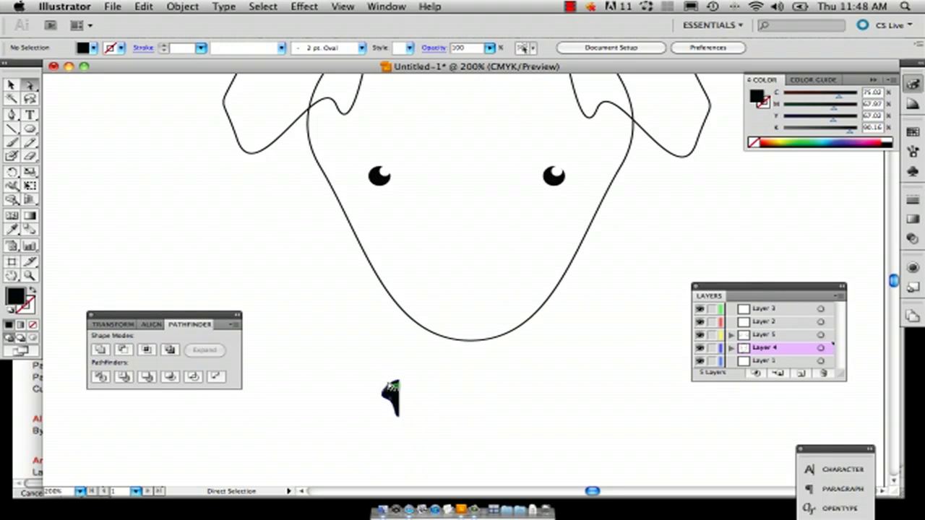
{"action": "left_click", "coordinate": [12, 86]}
{"action": "left_click", "coordinate": [393, 398]}
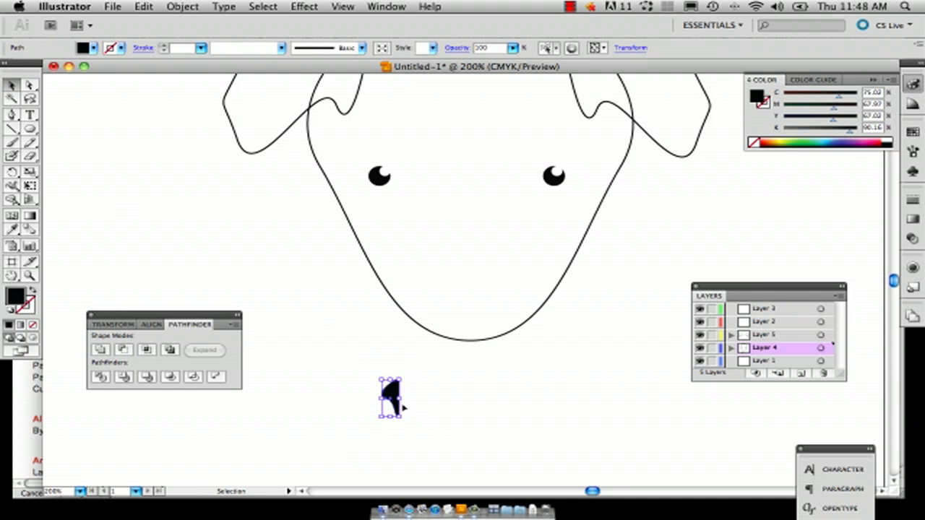
Duplicate the sliver, reflect it vertically, and align it against the original half.
{"action": "left_click_drag", "start_coordinate": [396, 399], "coordinate": [464, 400]}
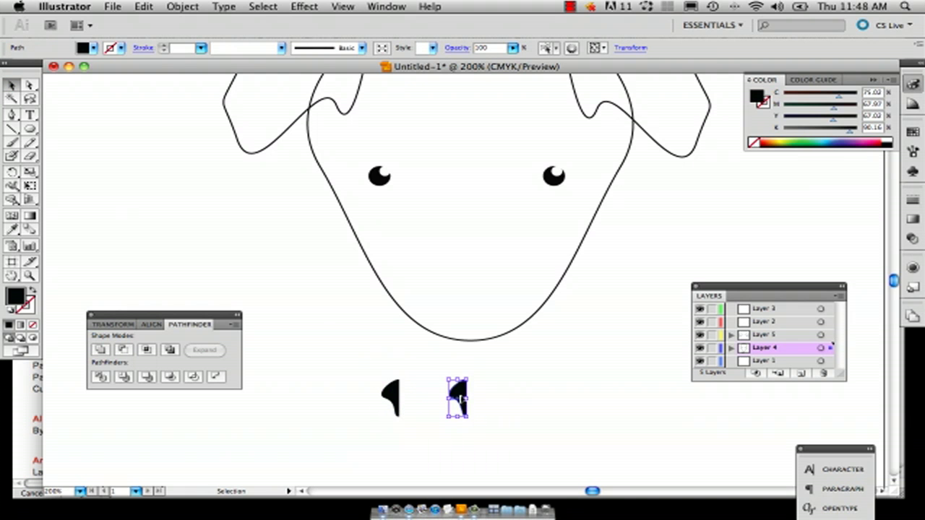
{"action": "right_click", "coordinate": [460, 397]}
{"action": "mouse_move", "coordinate": [588, 458]}
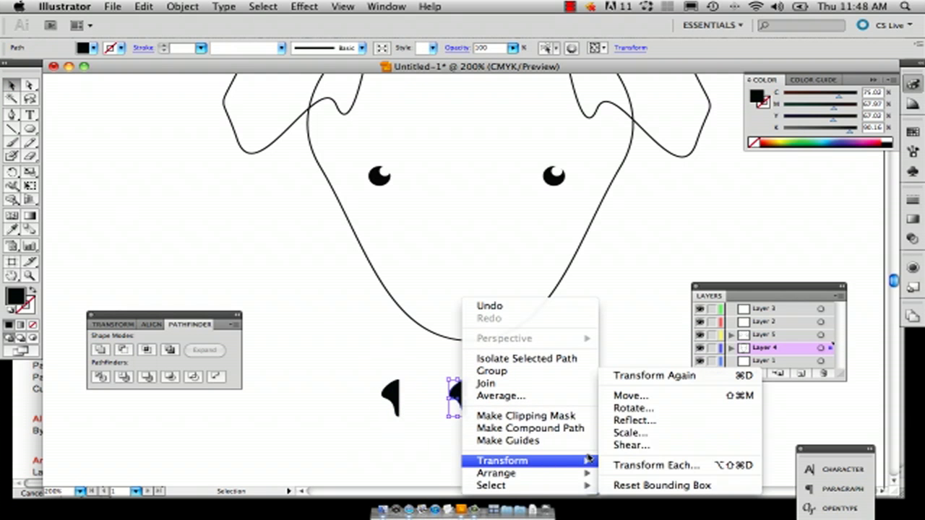
{"action": "left_click", "coordinate": [628, 420]}
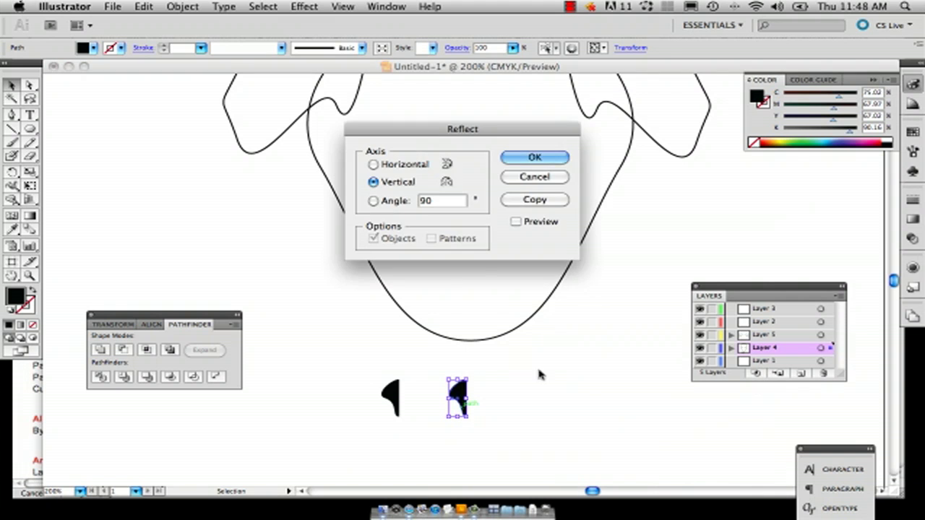
{"action": "left_click", "coordinate": [526, 158]}
{"action": "left_click_drag", "start_coordinate": [456, 391], "coordinate": [410, 391]}
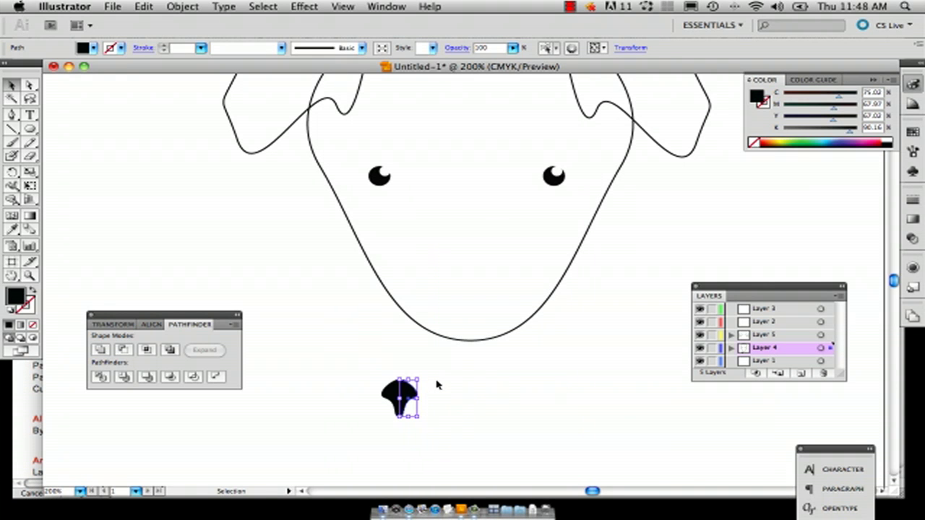
{"action": "left_click", "coordinate": [465, 385]}
{"action": "left_click_drag", "start_coordinate": [415, 406], "coordinate": [416, 407]}
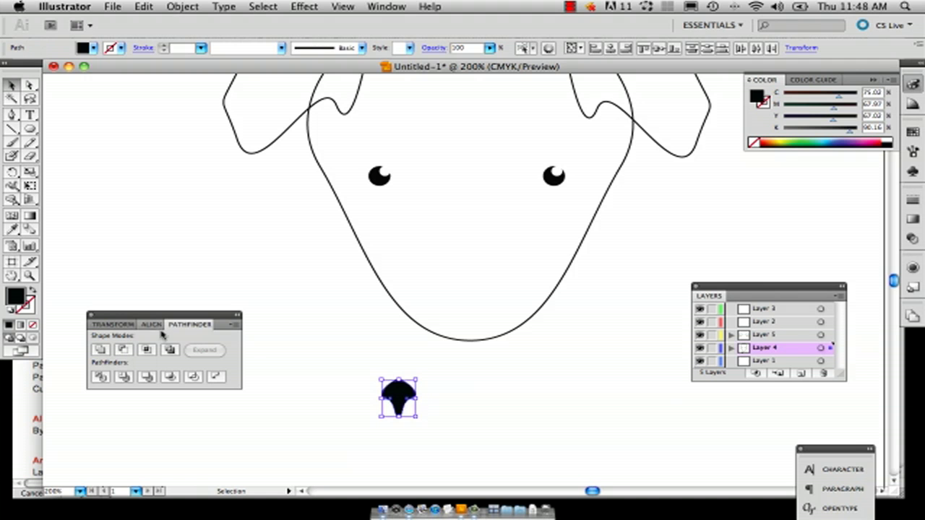
Unite the nose halves, then raise the top and bottom anchors to flatten and widen it.
{"action": "left_click", "coordinate": [101, 351]}
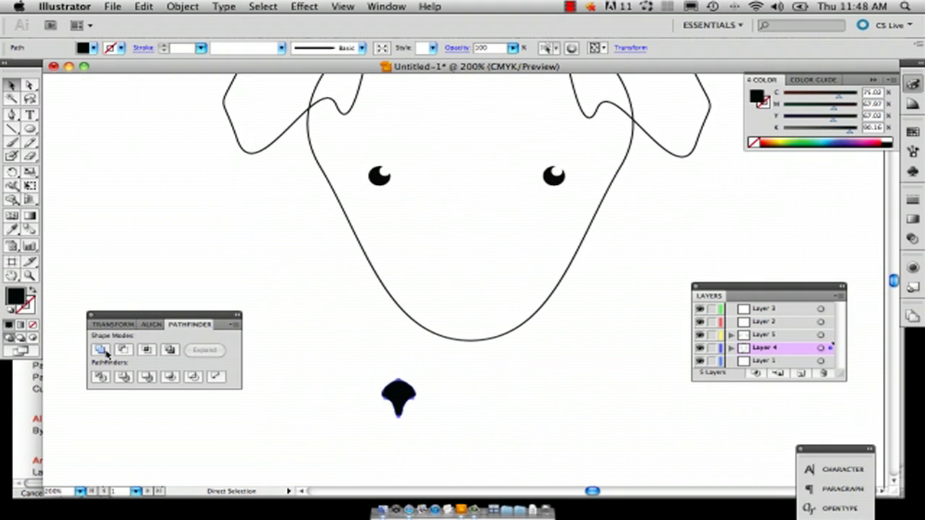
{"action": "left_click", "coordinate": [401, 365]}
{"action": "left_click", "coordinate": [30, 85]}
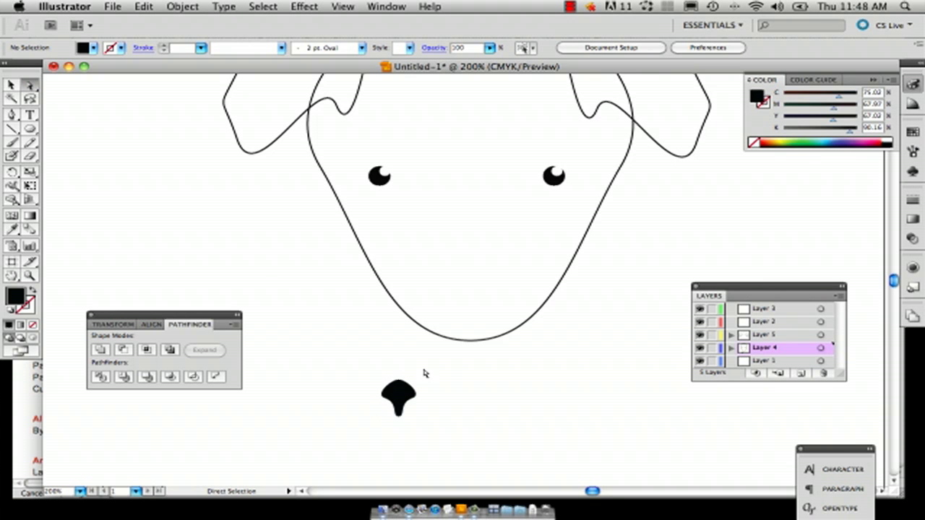
{"action": "mouse_move", "coordinate": [402, 389]}
{"action": "left_mouse_down"}
{"action": "mouse_move", "coordinate": [413, 391]}
{"action": "mouse_move", "coordinate": [398, 387]}
{"action": "mouse_move", "coordinate": [406, 387]}
{"action": "left_mouse_up"}
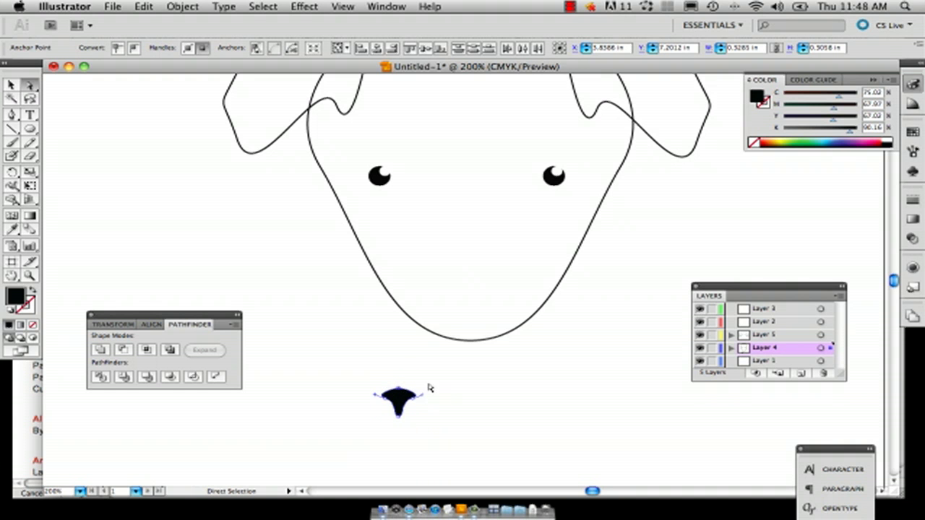
{"action": "left_click", "coordinate": [398, 415]}
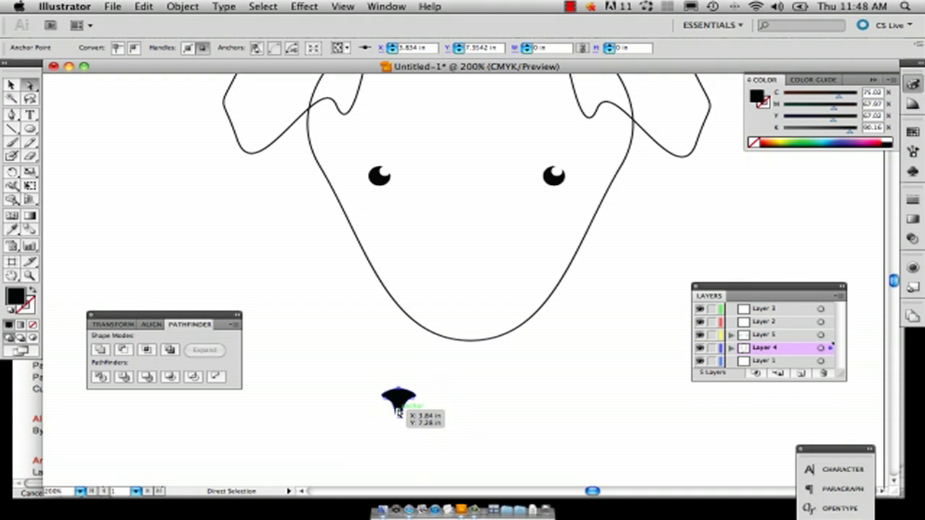
{"action": "left_click_drag", "start_coordinate": [398, 412], "coordinate": [398, 409]}
{"action": "left_click", "coordinate": [365, 355]}
Move and scale the nose into the face just above the chin.
{"action": "key", "text": "v"}
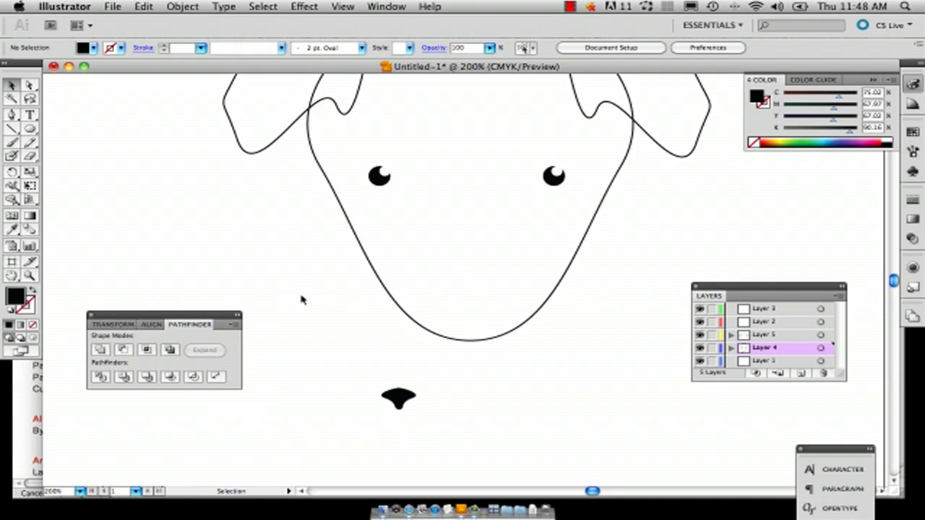
{"action": "mouse_move", "coordinate": [358, 376]}
{"action": "left_mouse_down"}
{"action": "mouse_move", "coordinate": [438, 423]}
{"action": "mouse_move", "coordinate": [433, 380]}
{"action": "mouse_move", "coordinate": [478, 309]}
{"action": "left_mouse_up"}
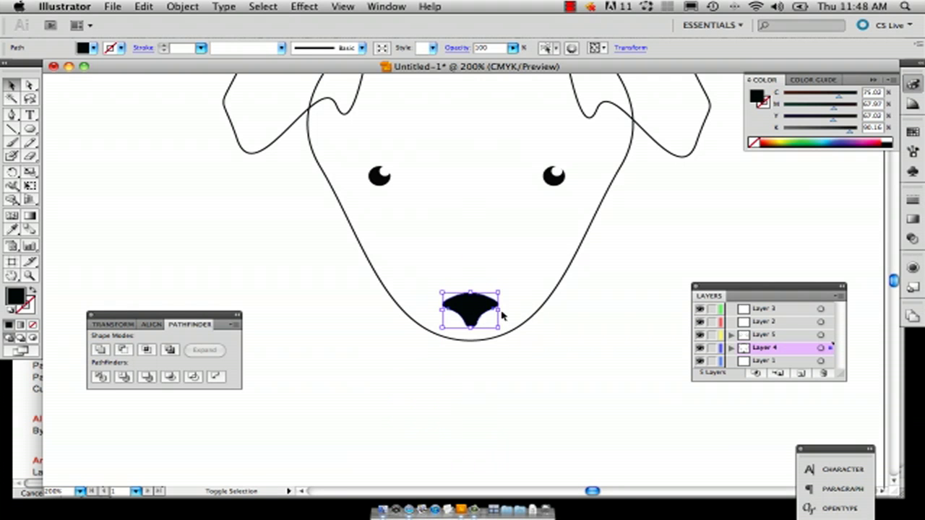
{"action": "left_click", "coordinate": [546, 354]}
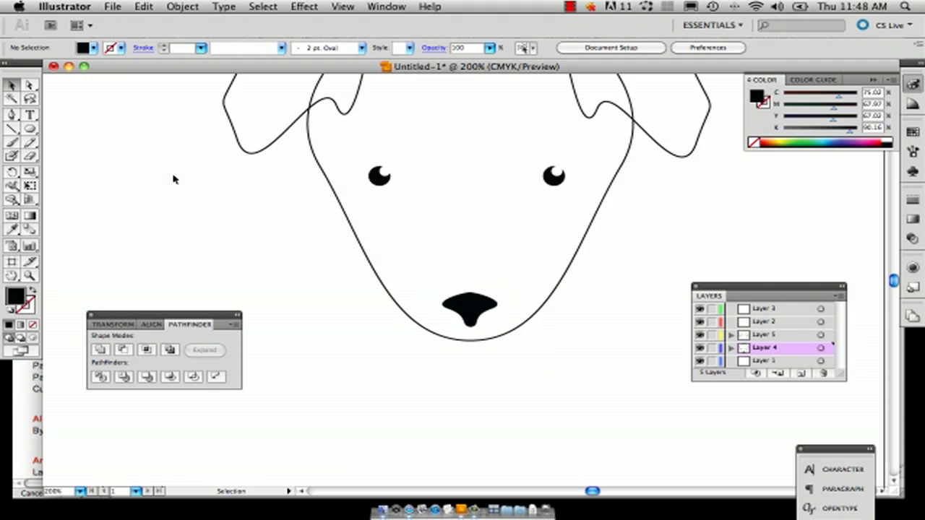
Draw a short vertical 1 pt mouth line from the bottom of the nose to the chin.
{"action": "left_click", "coordinate": [12, 130]}
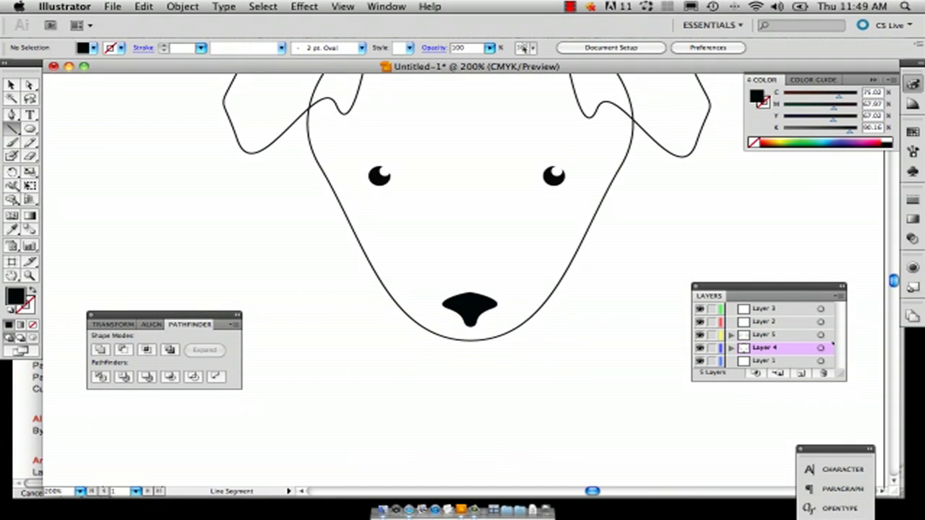
{"action": "left_click_drag", "start_coordinate": [469, 322], "coordinate": [469, 339]}
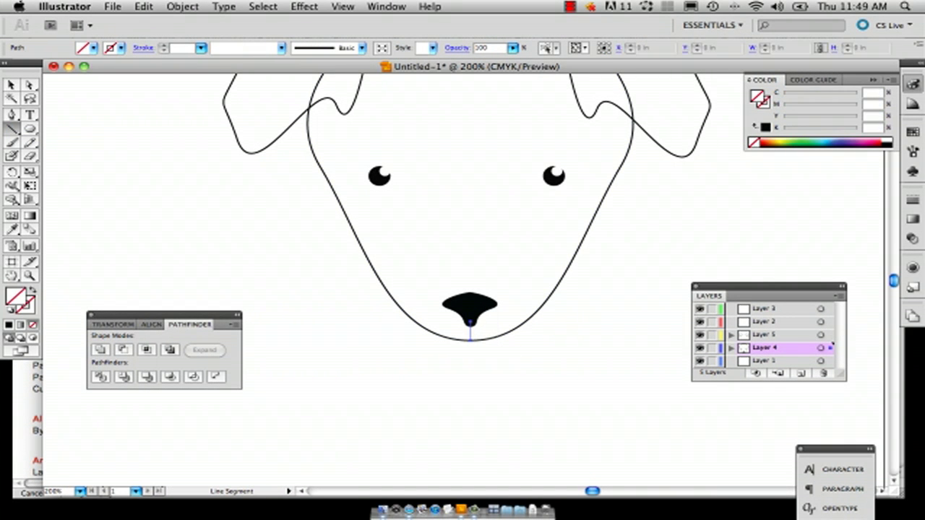
{"action": "left_click", "coordinate": [202, 48]}
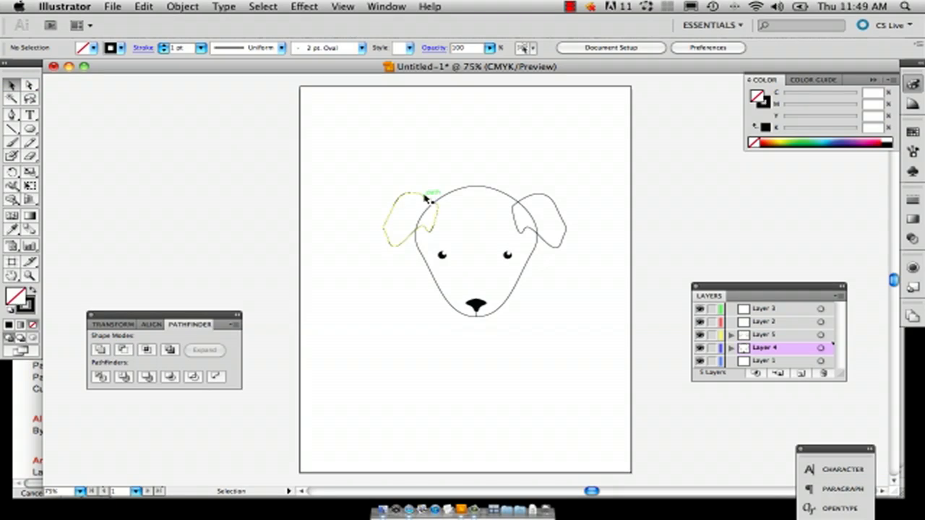
Fill both floppy ears with brown 7A6538, then deselect and make Layer 1 active.
{"action": "left_click", "coordinate": [428, 200]}
{"action": "left_click", "coordinate": [540, 195], "text": "shift"}
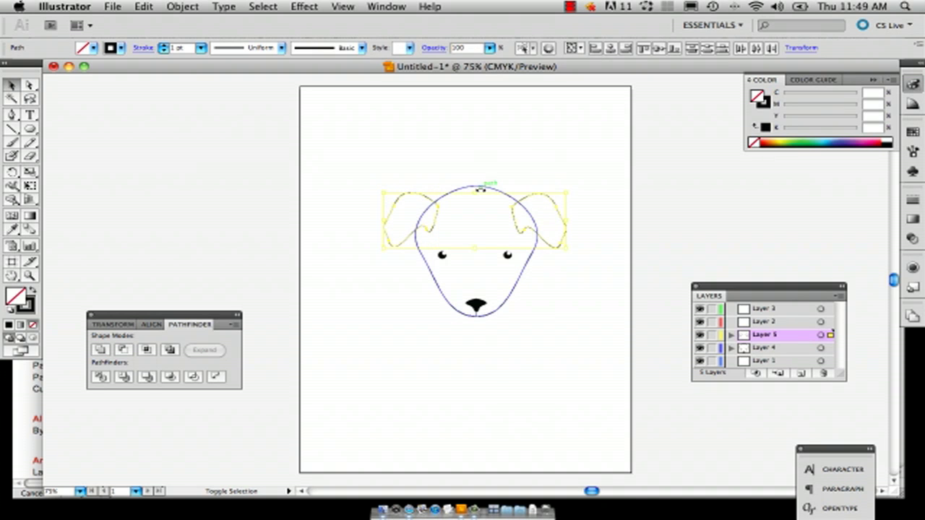
{"action": "double_click", "coordinate": [14, 299]}
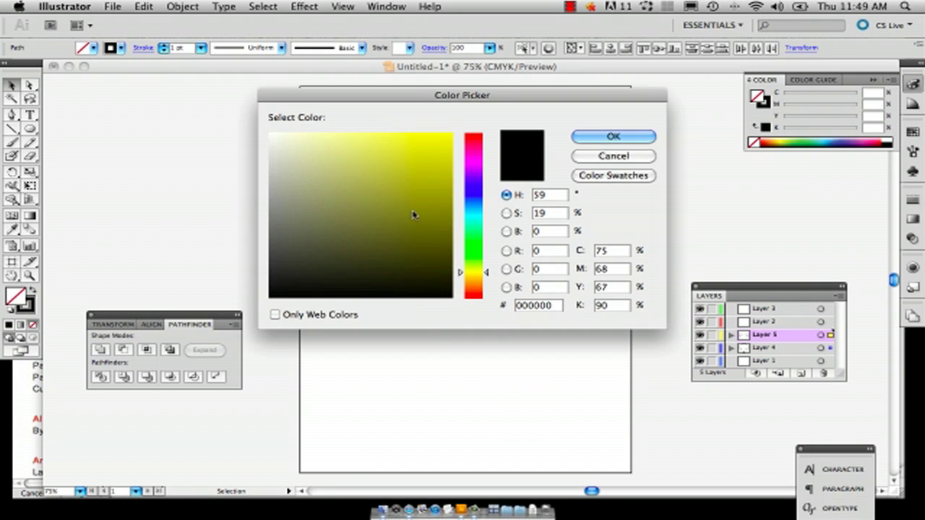
{"action": "left_click", "coordinate": [475, 281]}
{"action": "left_click", "coordinate": [366, 218]}
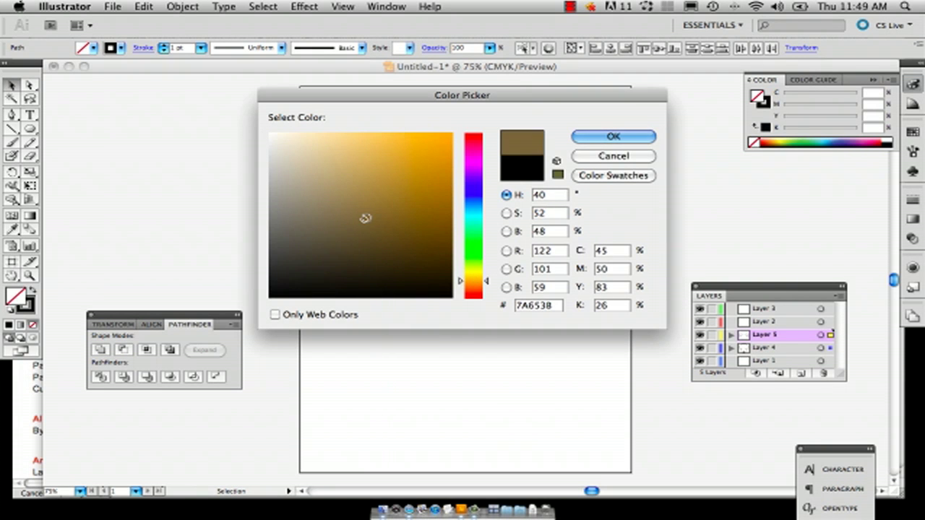
{"action": "left_click", "coordinate": [612, 136]}
{"action": "left_click", "coordinate": [510, 147]}
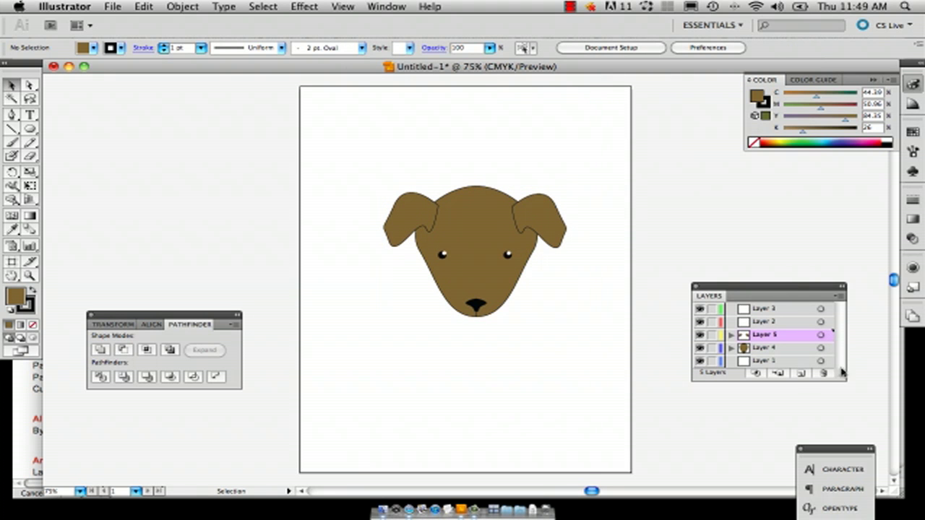
{"action": "left_click", "coordinate": [793, 361]}
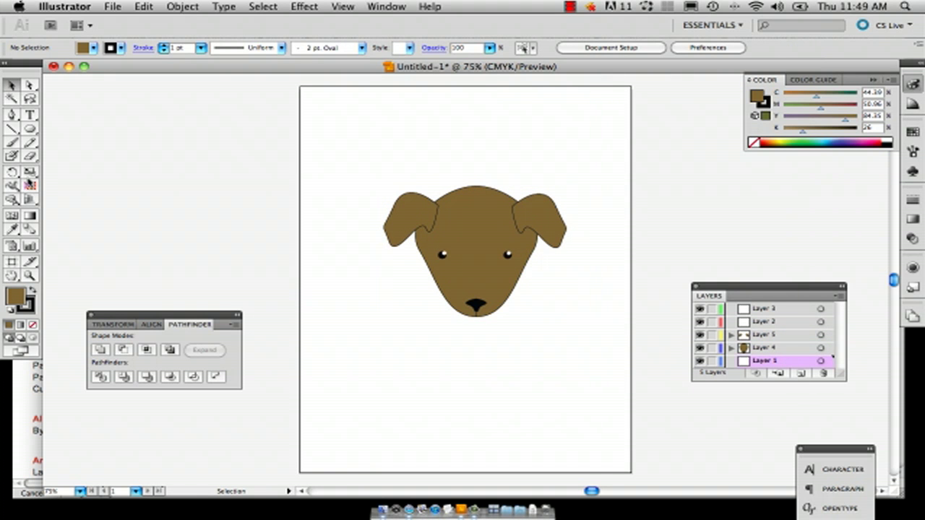
Draw a small light-pink oval below the nose for the tongue.
{"action": "left_click", "coordinate": [30, 129]}
{"action": "double_click", "coordinate": [16, 297]}
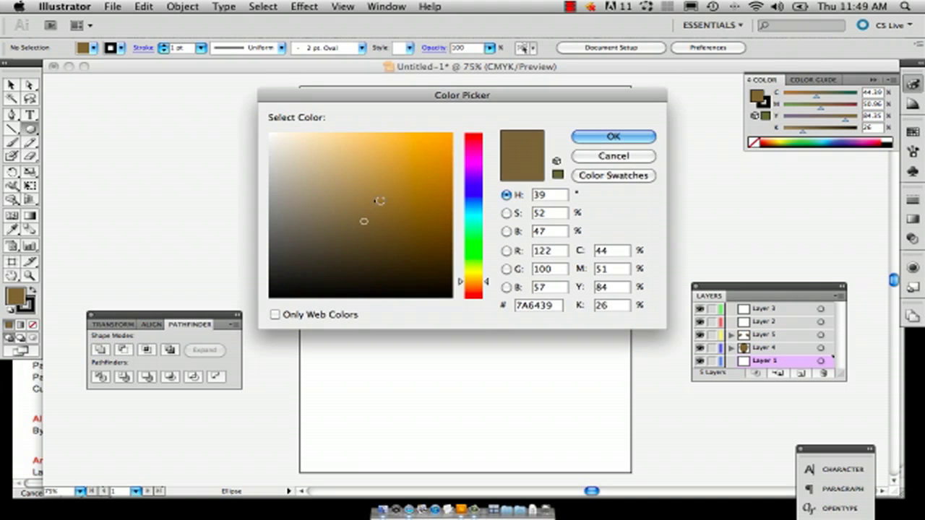
{"action": "left_click_drag", "start_coordinate": [474, 148], "coordinate": [474, 133]}
{"action": "mouse_move", "coordinate": [336, 143]}
{"action": "left_mouse_down"}
{"action": "mouse_move", "coordinate": [326, 137]}
{"action": "mouse_move", "coordinate": [337, 140]}
{"action": "left_mouse_up"}
{"action": "left_click", "coordinate": [611, 137]}
{"action": "left_click_drag", "start_coordinate": [466, 330], "coordinate": [483, 363]}
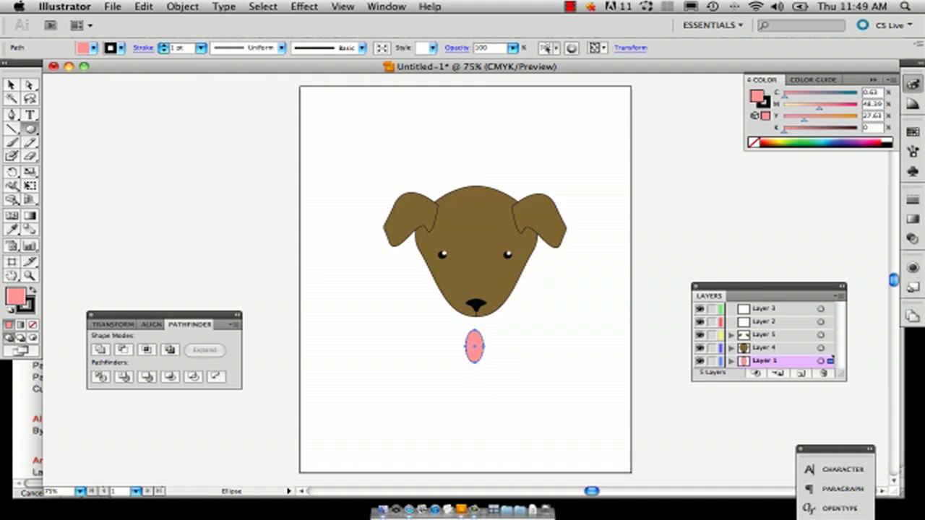
Give the pink oval a 0.5 pt outline and move it up just under the nose.
{"action": "left_click", "coordinate": [202, 49]}
{"action": "left_click", "coordinate": [206, 34]}
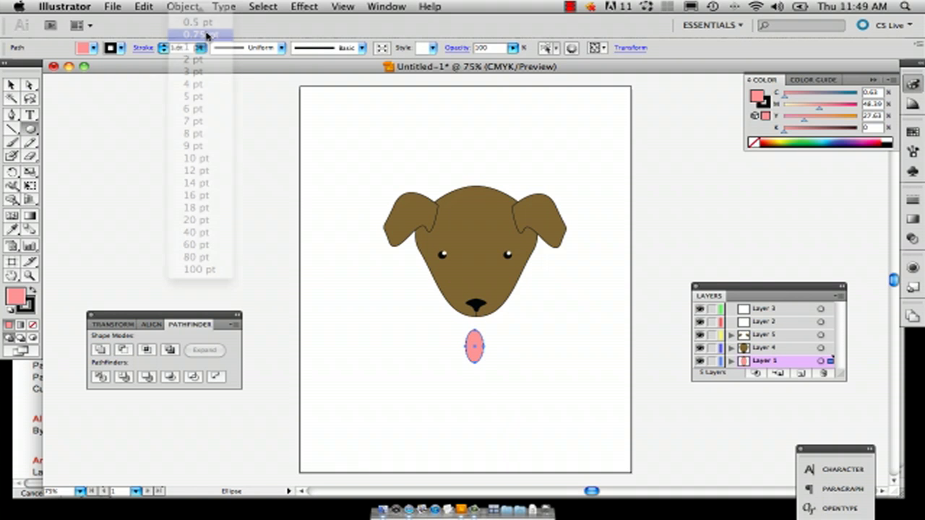
{"action": "left_click", "coordinate": [201, 48]}
{"action": "left_click", "coordinate": [194, 34]}
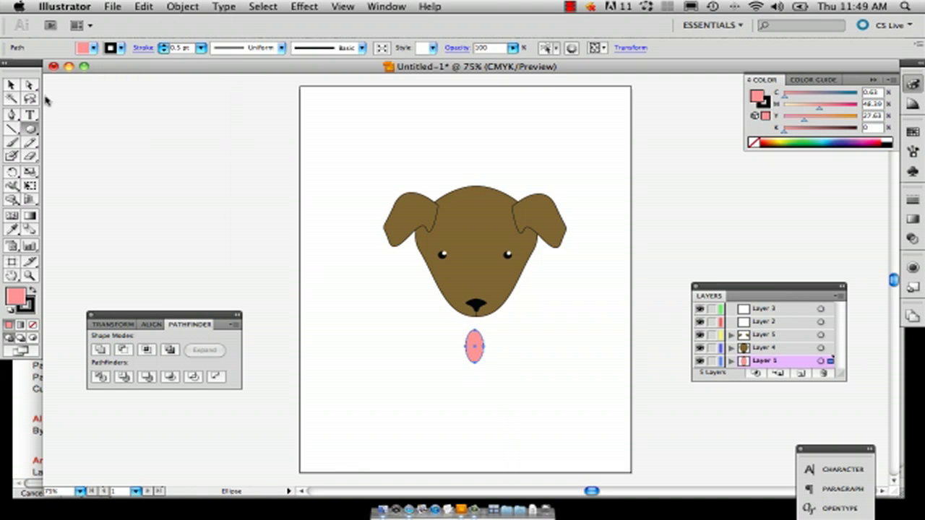
{"action": "key", "text": "v"}
{"action": "left_click_drag", "start_coordinate": [483, 347], "coordinate": [483, 329]}
{"action": "left_click", "coordinate": [501, 338]}
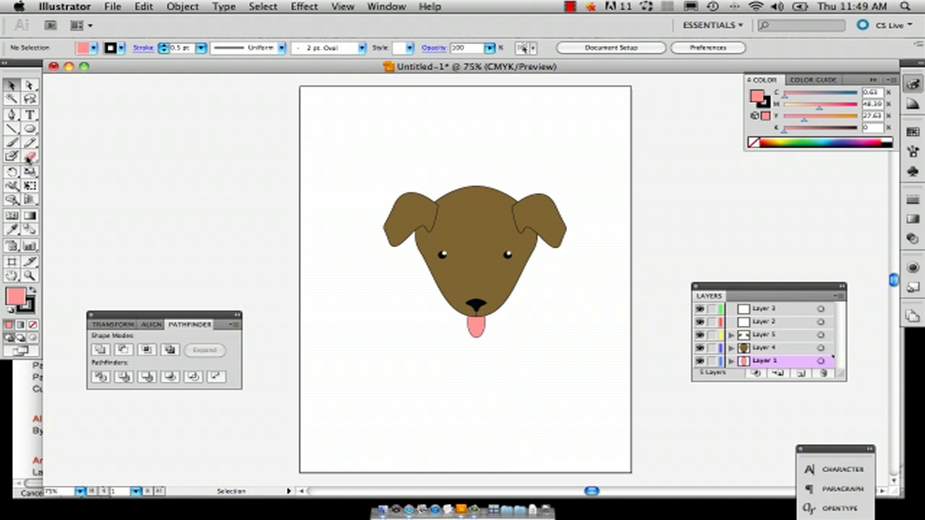
Draw an unfilled vertical line down the centre of the tongue.
{"action": "left_click", "coordinate": [13, 128]}
{"action": "left_click", "coordinate": [33, 325]}
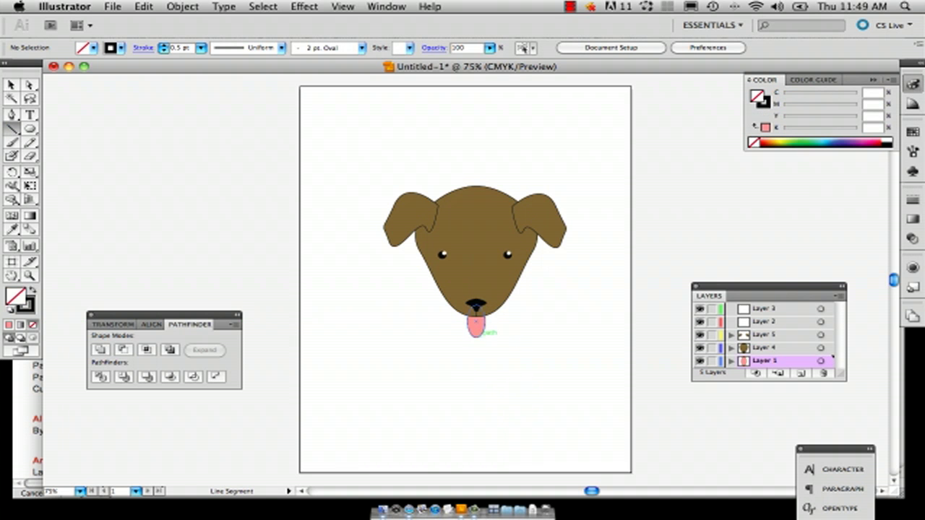
{"action": "left_click_drag", "start_coordinate": [476, 316], "coordinate": [476, 335]}
Zoom in closely on the puppy's eyes.
{"action": "left_click", "coordinate": [10, 85]}
{"action": "left_click", "coordinate": [152, 130]}
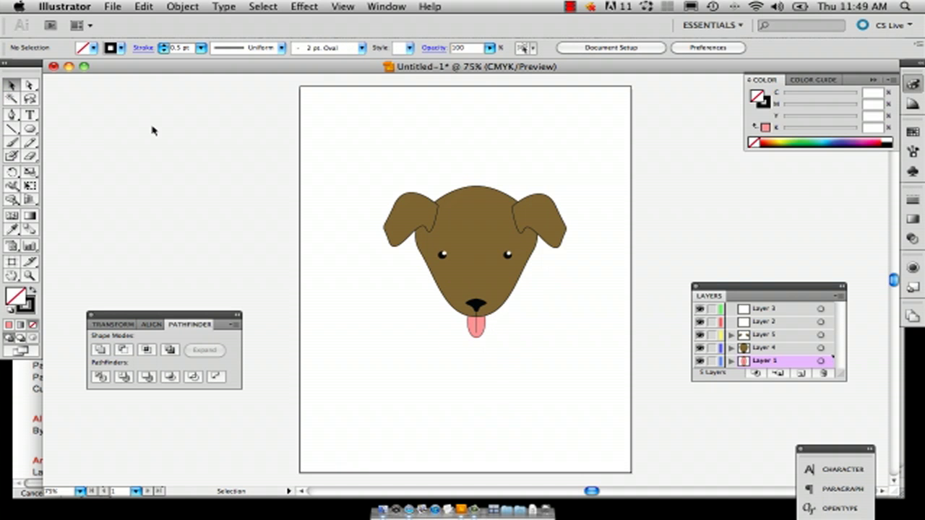
{"action": "left_click", "coordinate": [442, 254]}
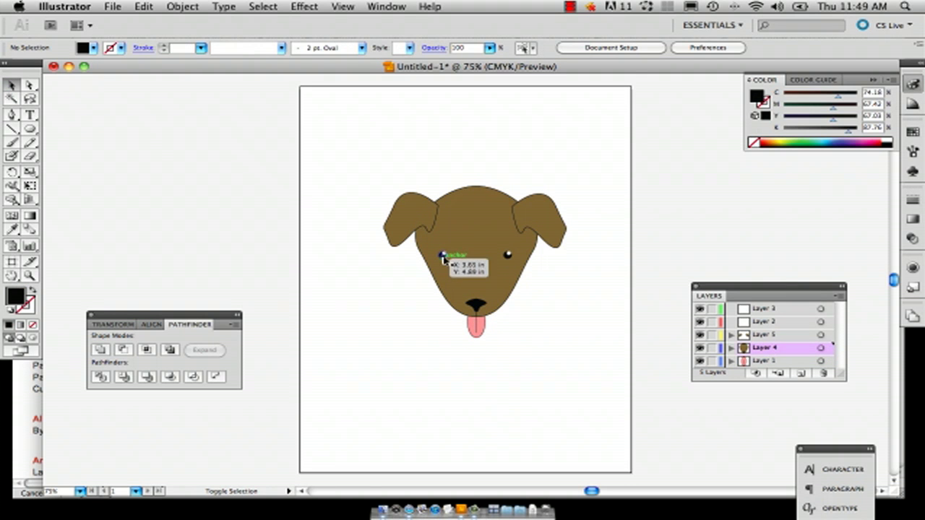
{"action": "left_click", "coordinate": [443, 255], "text": "shift"}
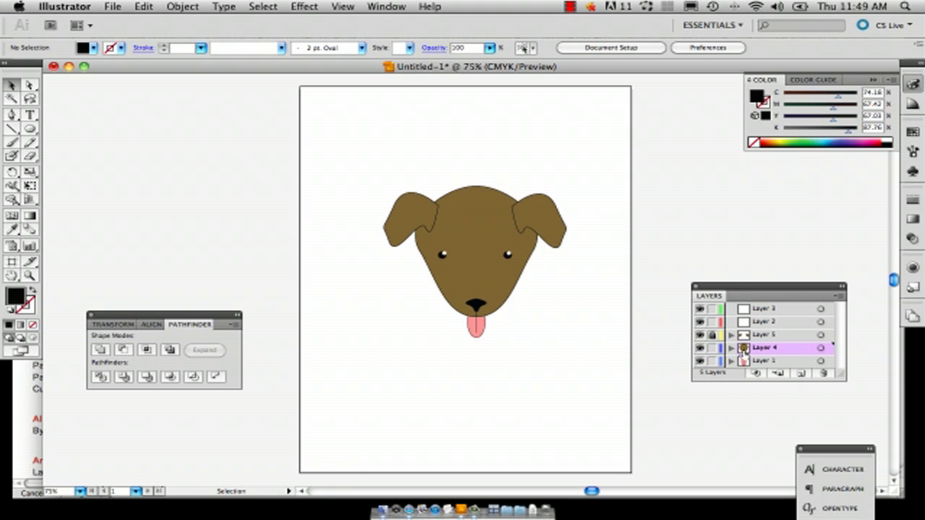
{"action": "left_click", "coordinate": [444, 258]}
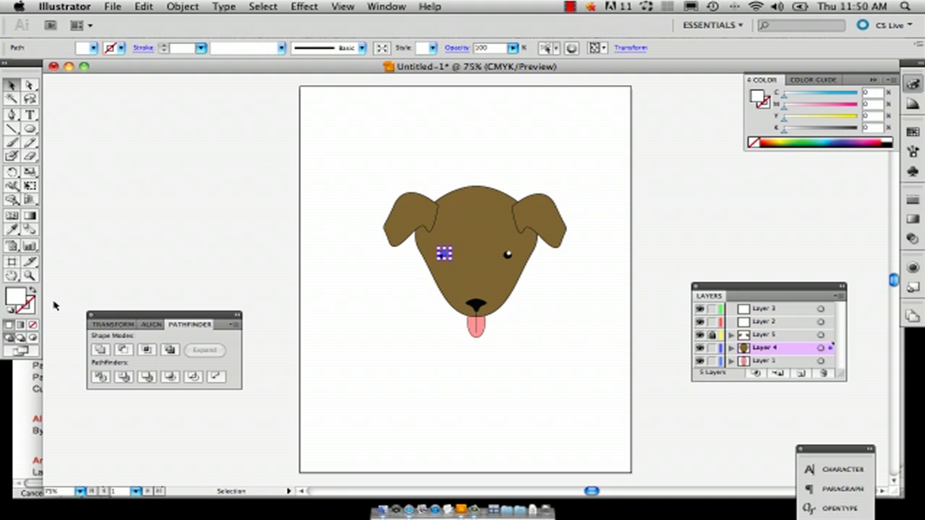
{"action": "left_click", "coordinate": [11, 275]}
{"action": "left_click_drag", "start_coordinate": [417, 224], "coordinate": [558, 297]}
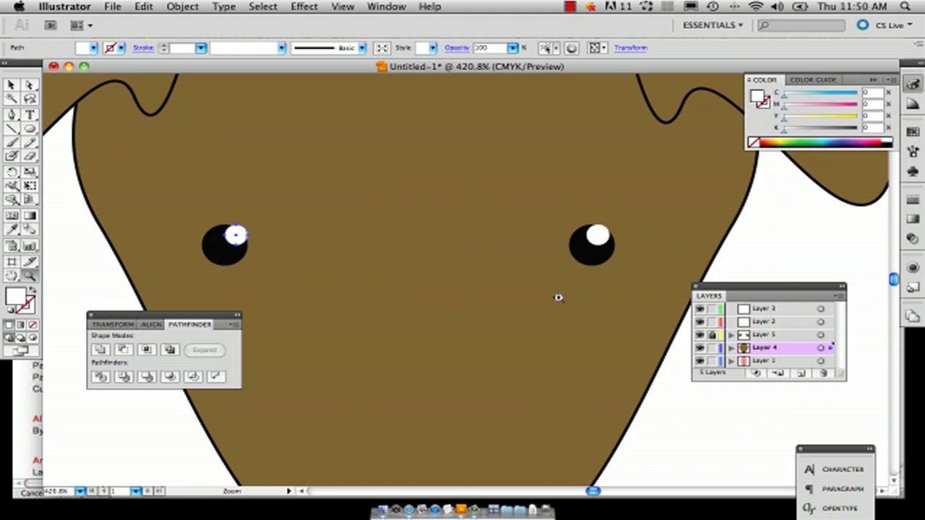
Enlarge both black eyes and their white highlights proportionally.
{"action": "key", "text": "v"}
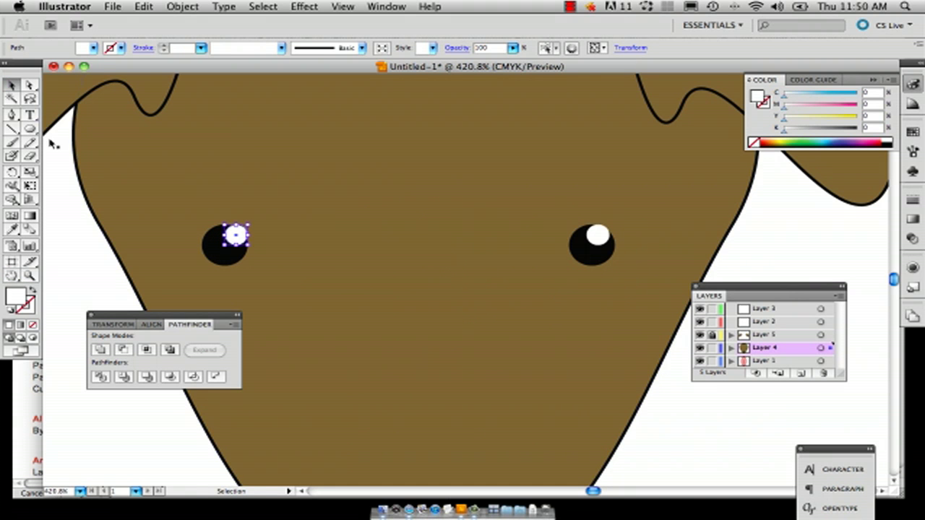
{"action": "left_click", "coordinate": [228, 258], "text": "shift"}
{"action": "left_click", "coordinate": [591, 257], "text": "shift"}
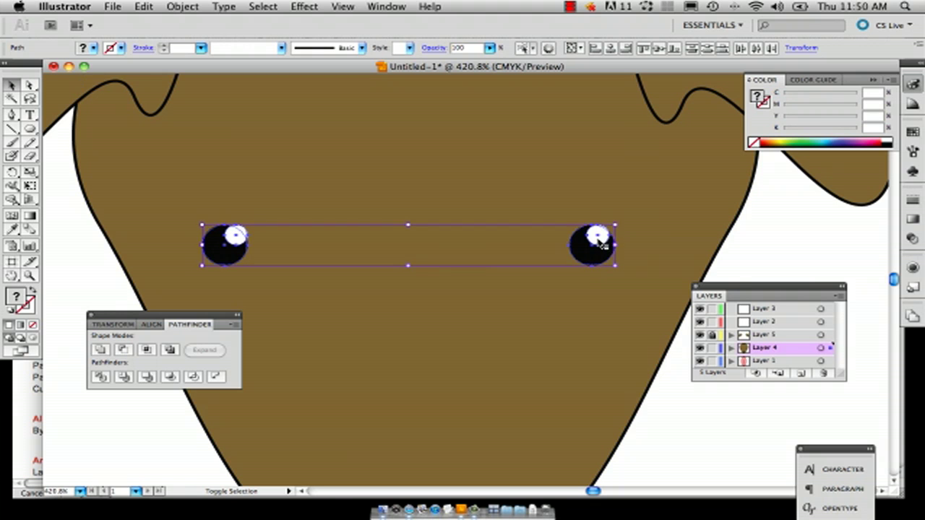
{"action": "left_click_drag", "start_coordinate": [614, 225], "coordinate": [733, 214]}
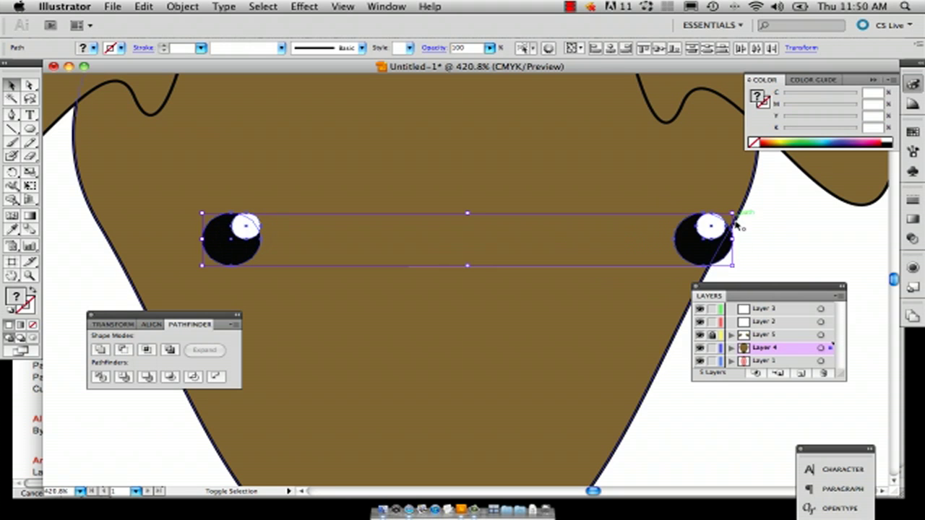
Move the right eye closer to the left eye, then fit the artwork in the window.
{"action": "left_click", "coordinate": [701, 244]}
{"action": "left_click_drag", "start_coordinate": [702, 243], "coordinate": [590, 253]}
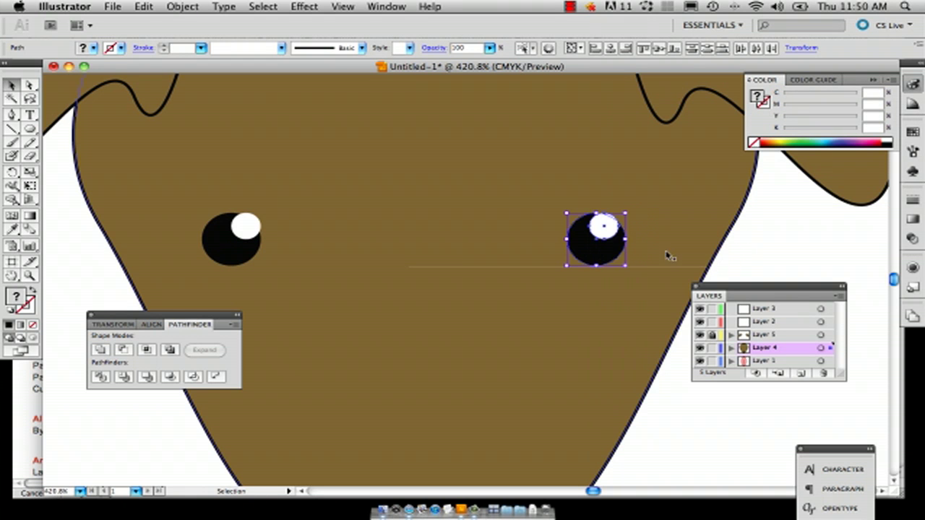
{"action": "left_click", "coordinate": [672, 255]}
{"action": "left_click", "coordinate": [30, 275]}
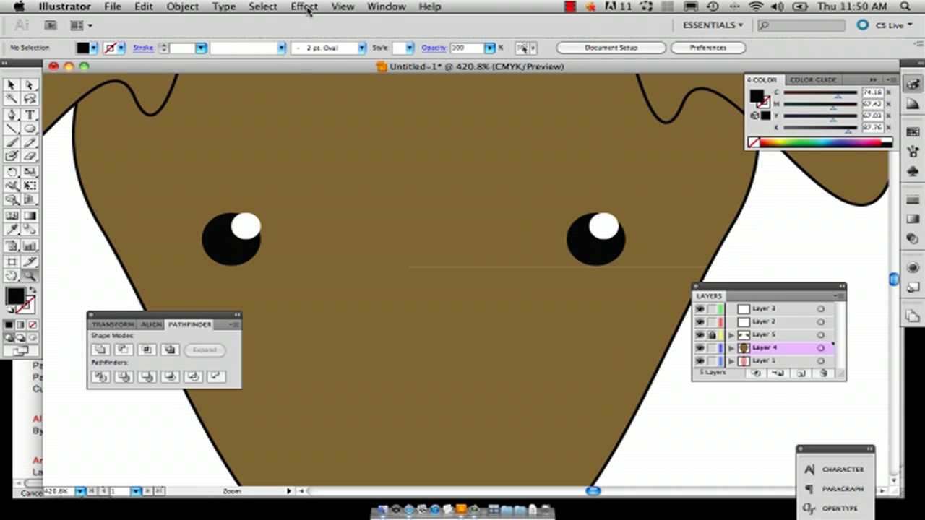
{"action": "left_click", "coordinate": [342, 7]}
{"action": "left_click", "coordinate": [424, 142]}
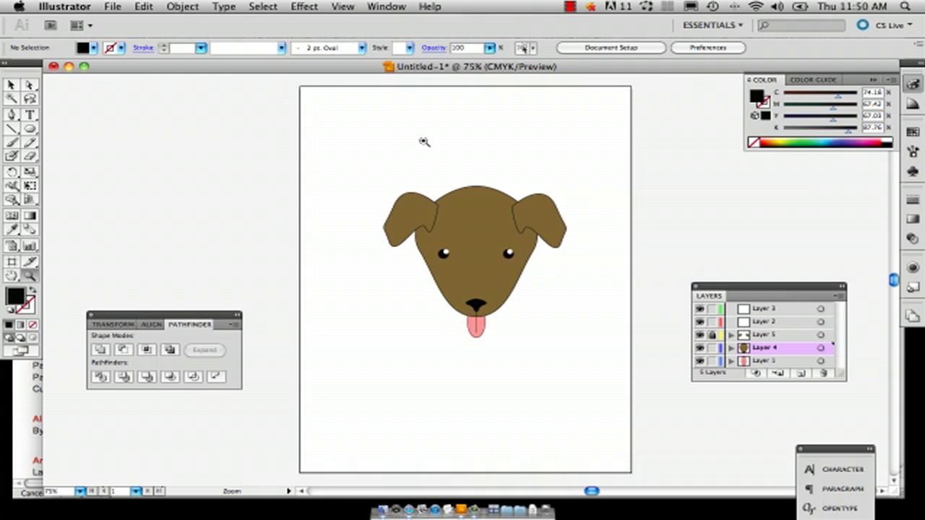